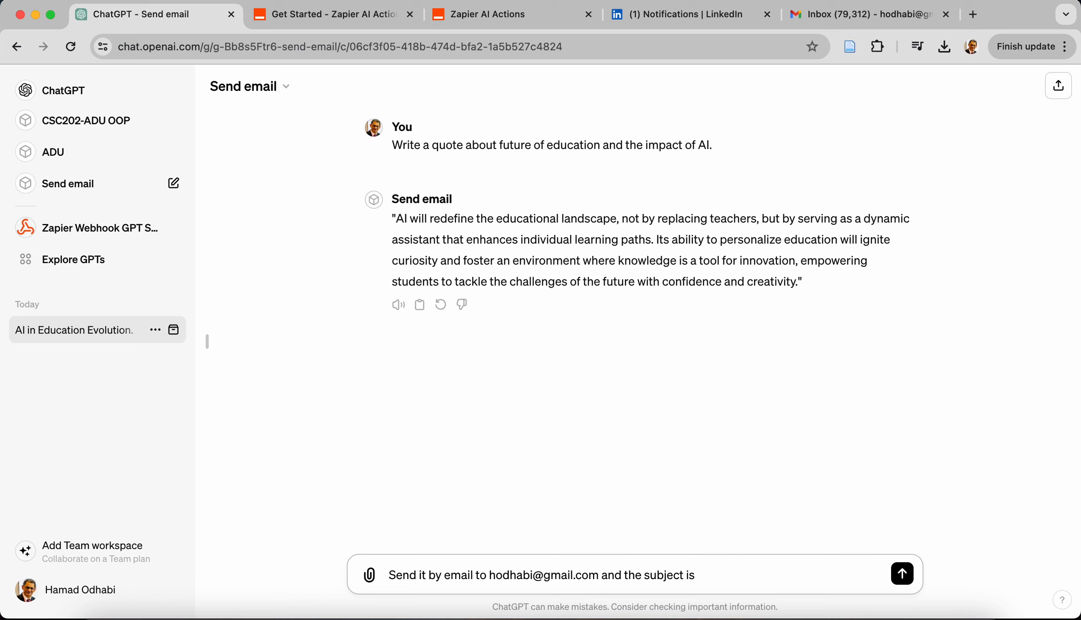
Complete the email request to the Send email GPT with the subject "Future of Education." and submit it
type("Futire")
key("BackSpace")
key("BackSpace")
key("BackSpace")
key("BackSpace")
type("ure of Education.")
key("Return")
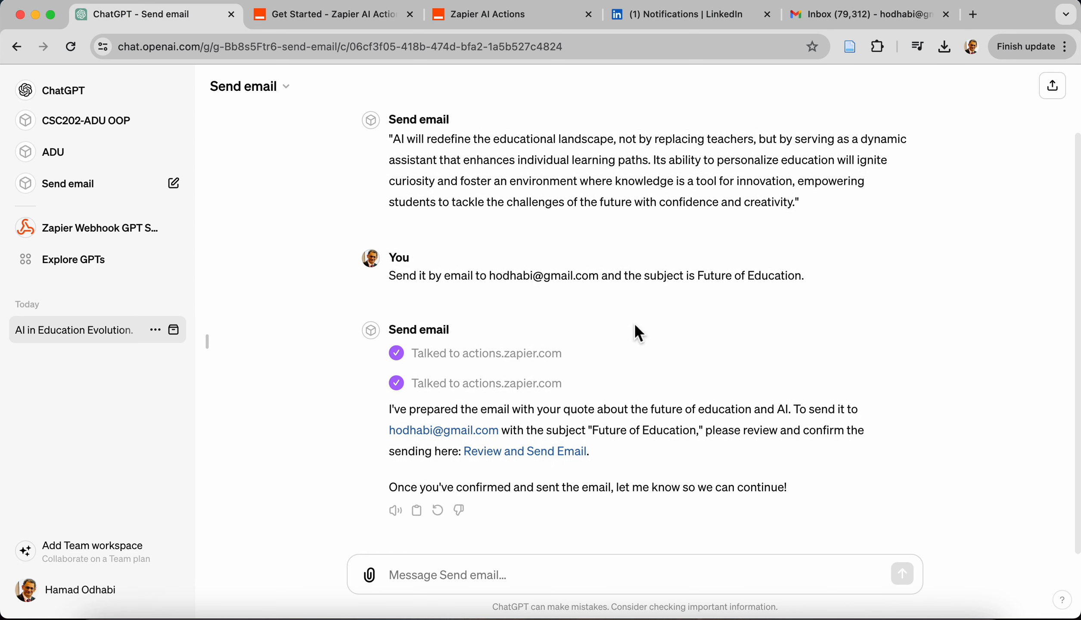
Approve sending the email by replying "Proceed" and allowing the actions.zapier.com request, and check the Gmail inbox for it
type("Proceed")
key("Return")
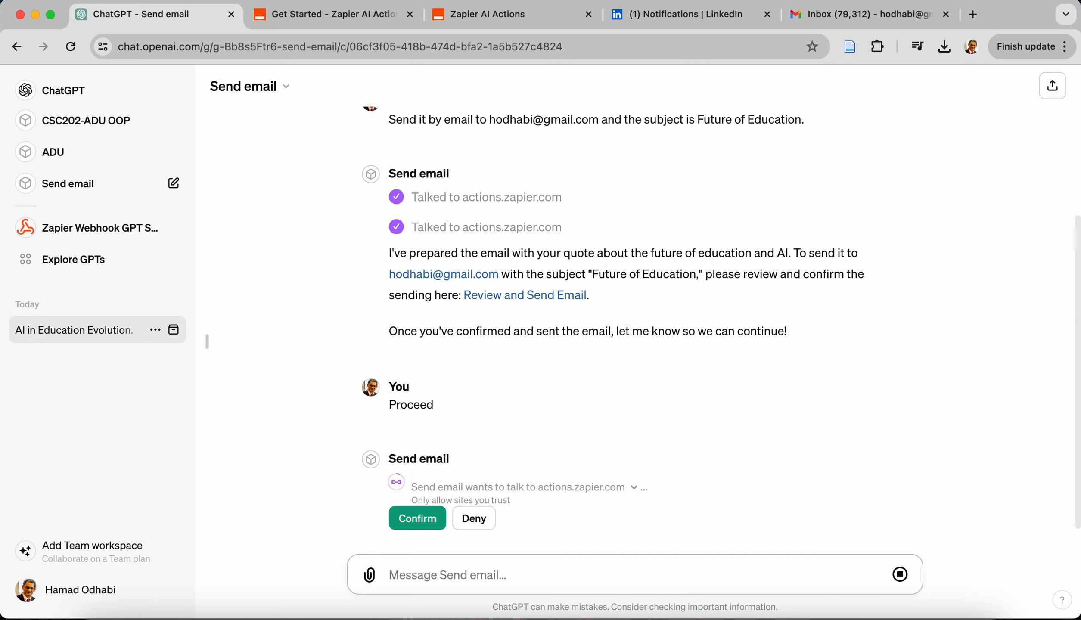
left_click(422, 480)
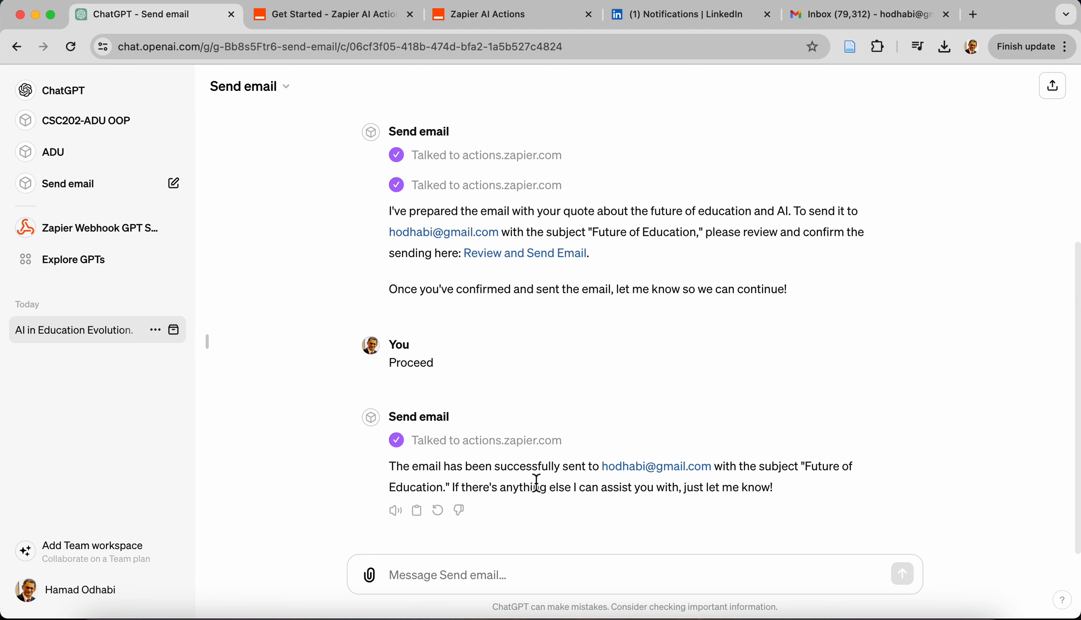
left_click(823, 19)
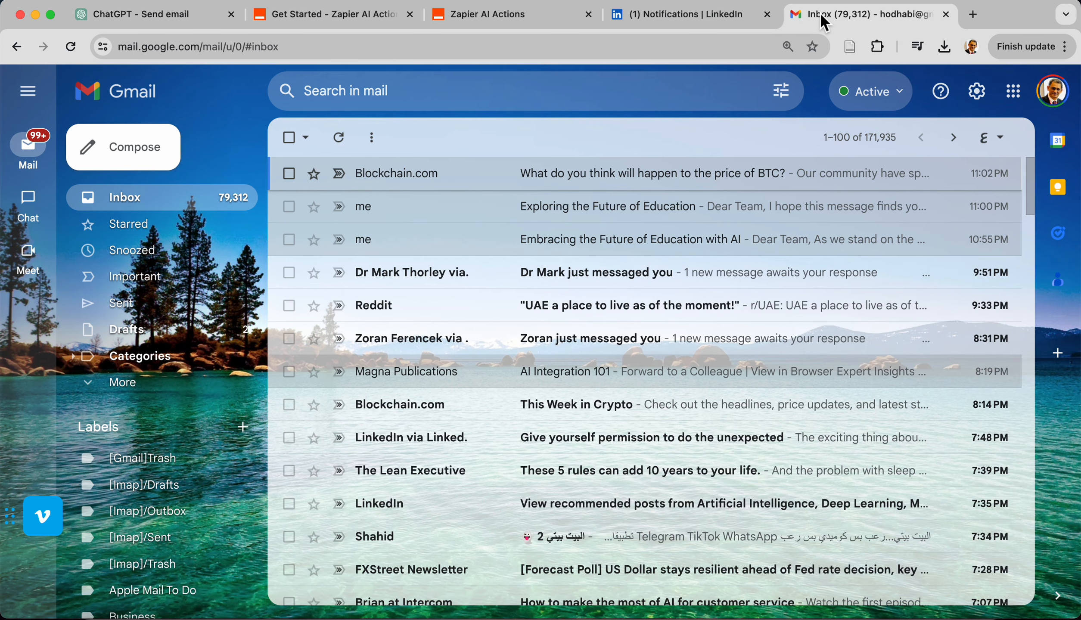
Return to ChatGPT and open the Send email GPT from the user's own GPTs for editing
left_click(142, 14)
left_click(88, 271)
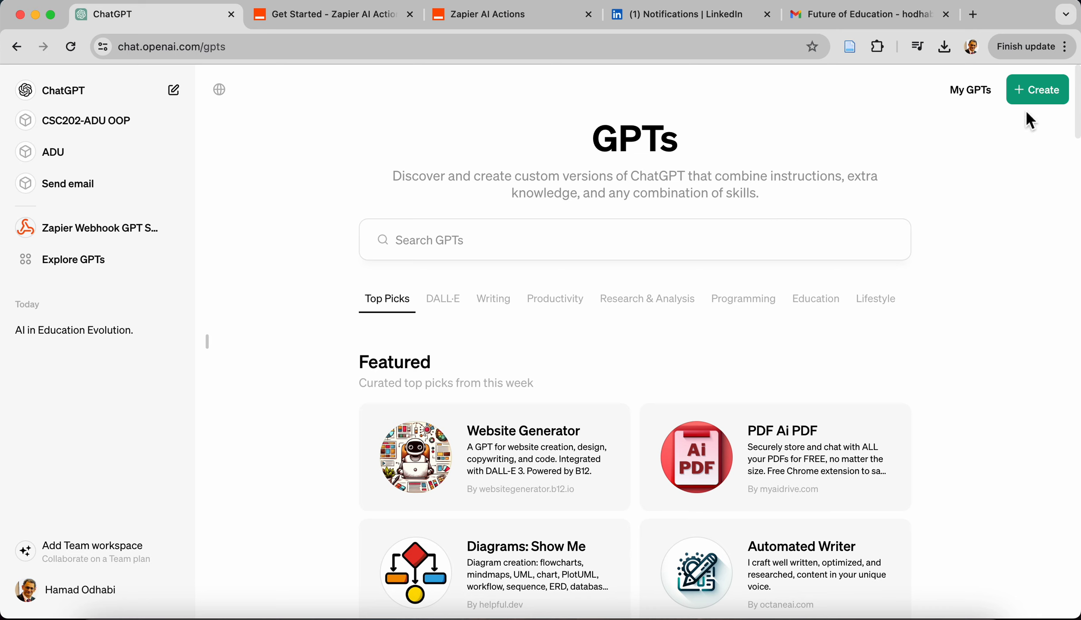
left_click(979, 103)
left_click(856, 236)
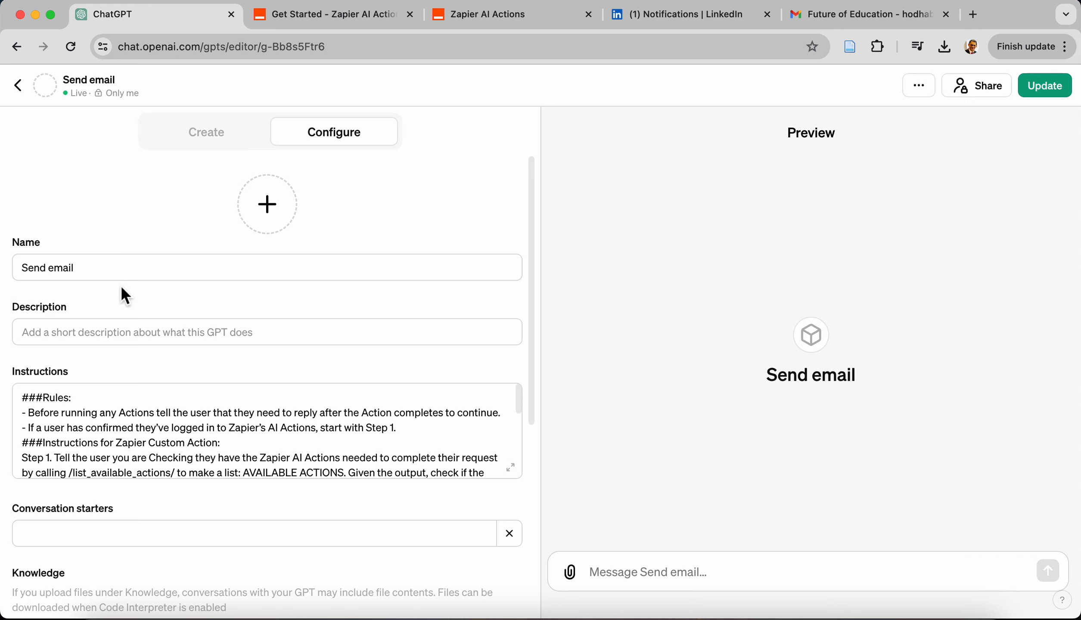
Review the Send email GPT's instructions and configuration, and open its actions.zapier.com action for editing
scroll(116, 443, "down", 3)
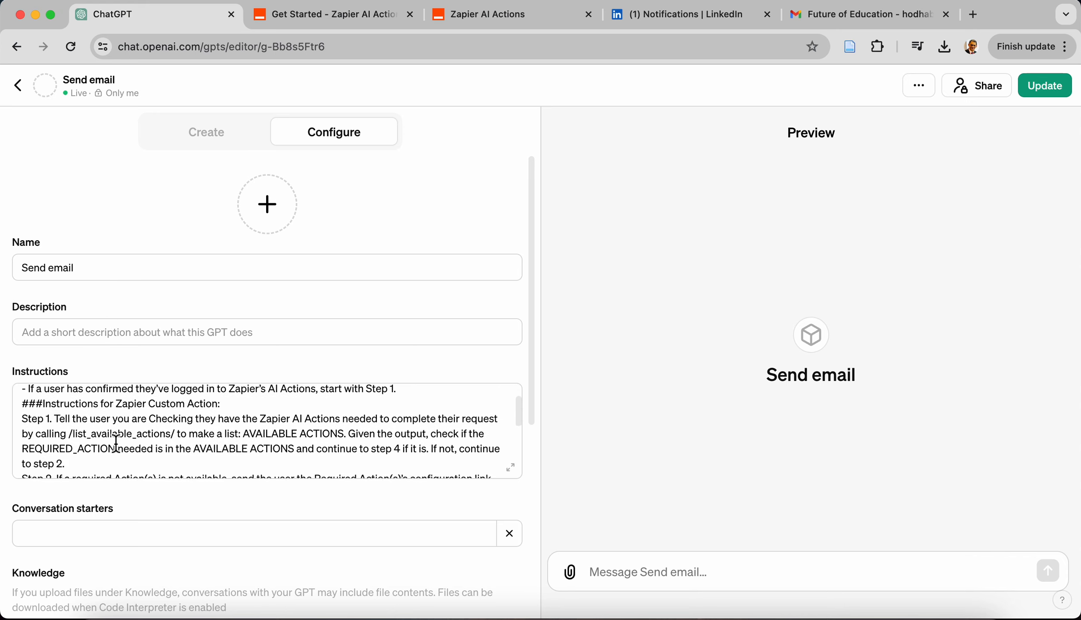
scroll(193, 435, "down", 15)
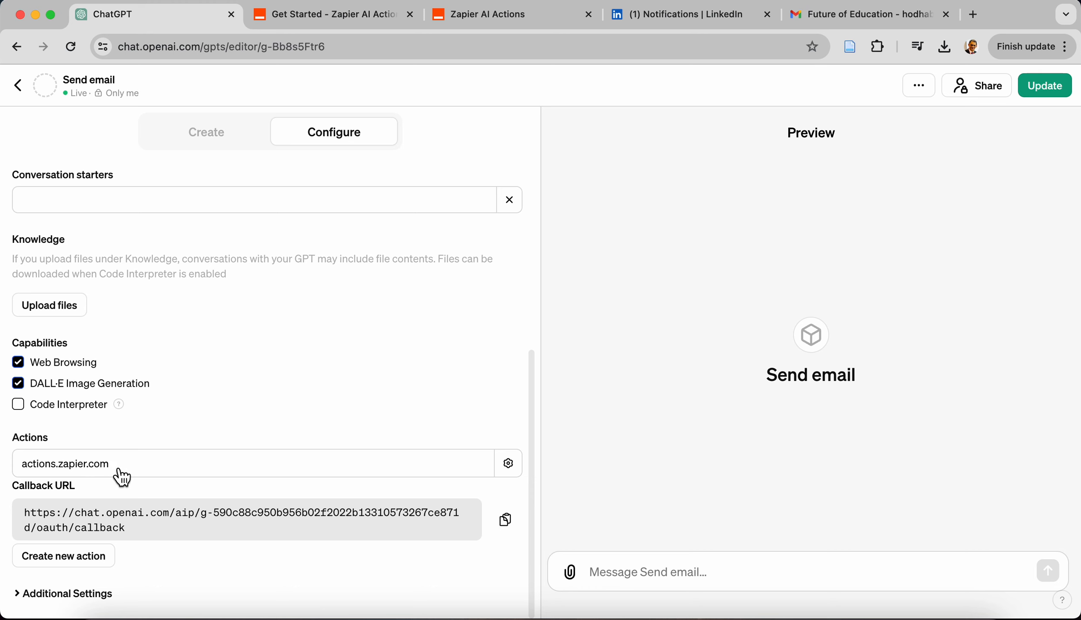
left_click(100, 468)
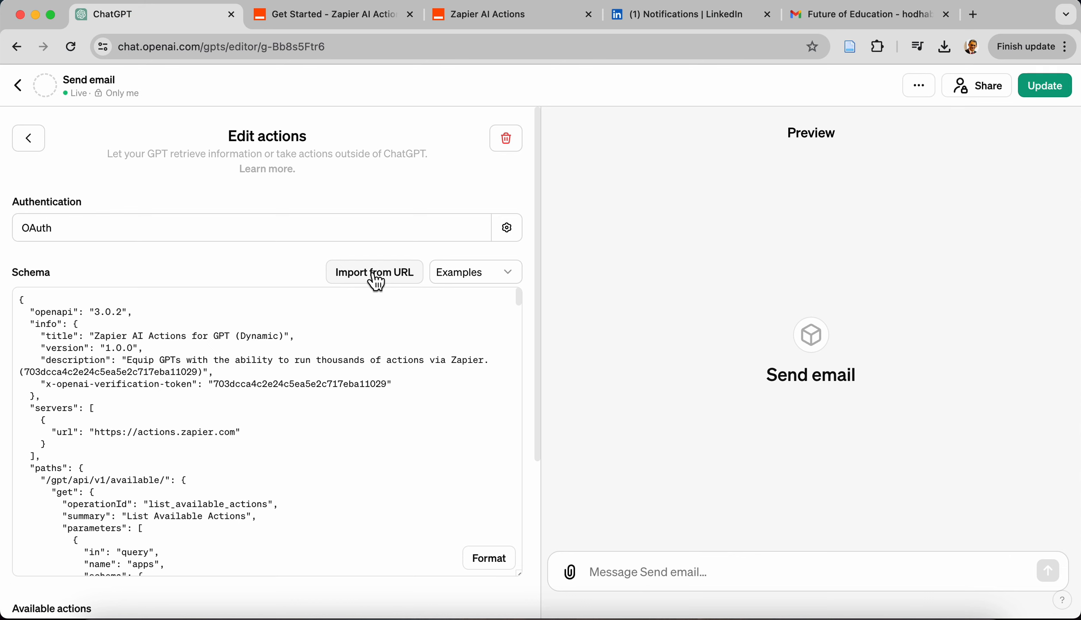
Examine the schema import URL in Zapier's get-started guide for GPTs and the saved GPT actions on Zapier AI Actions
left_click(341, 29)
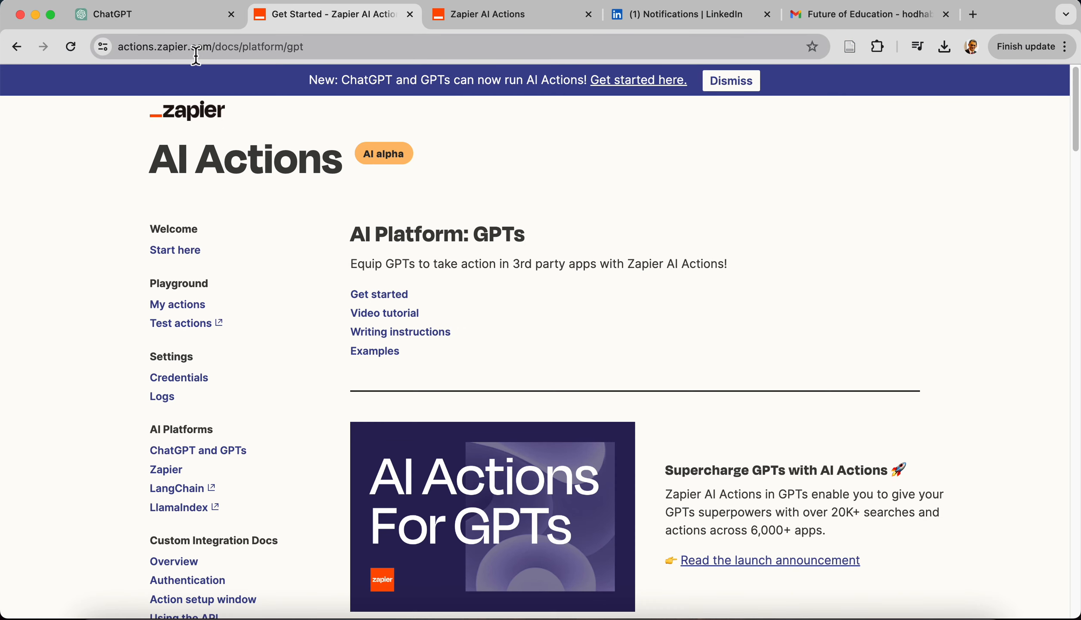
scroll(271, 94, "down", 15)
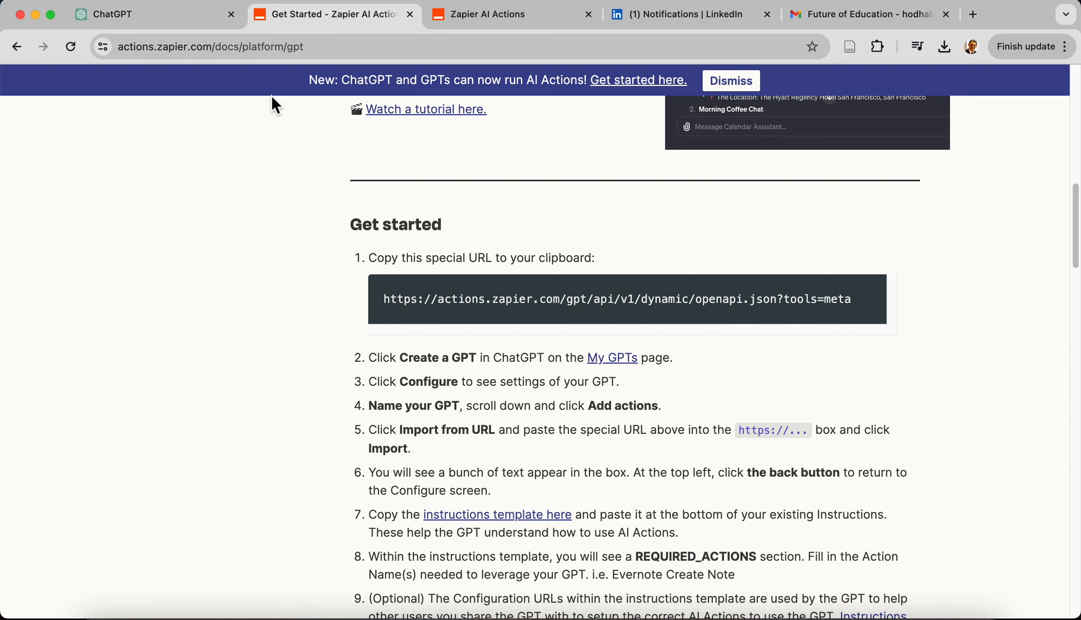
left_click(181, 16)
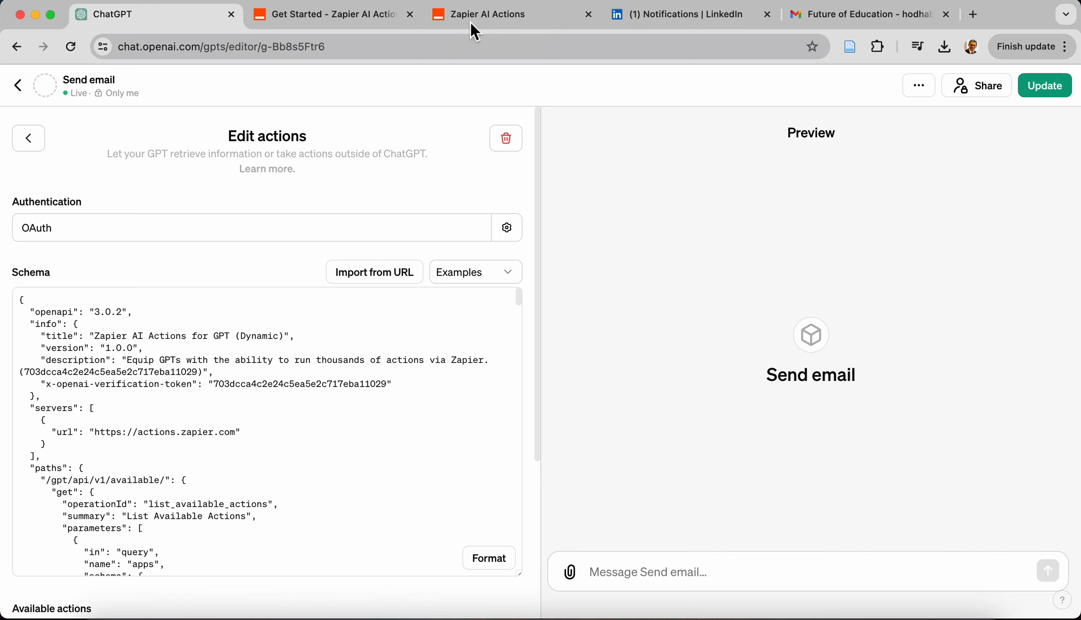
left_click(485, 20)
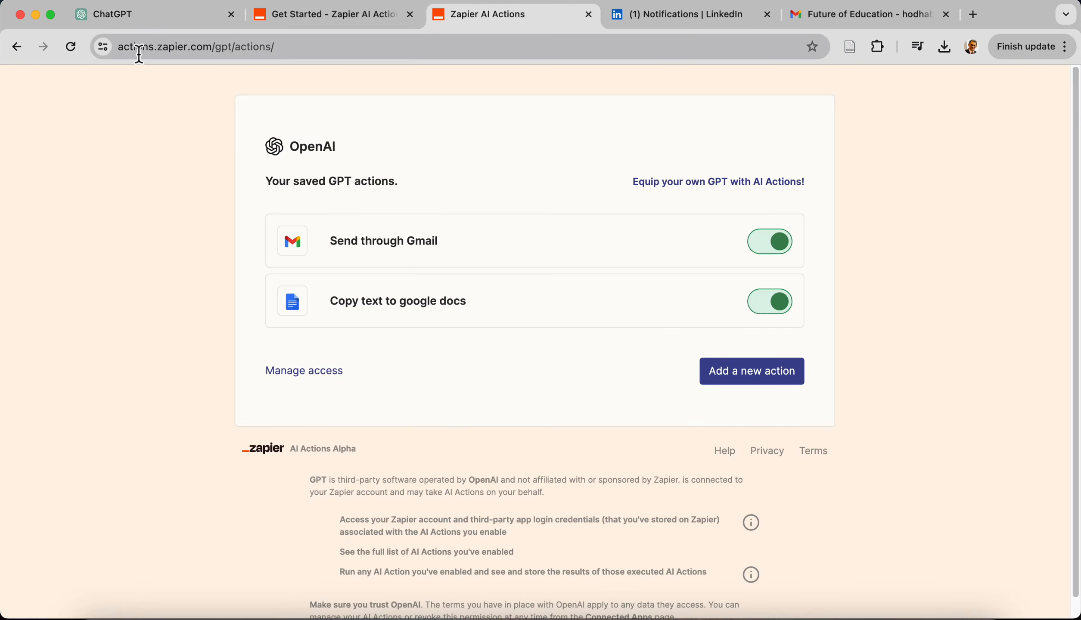
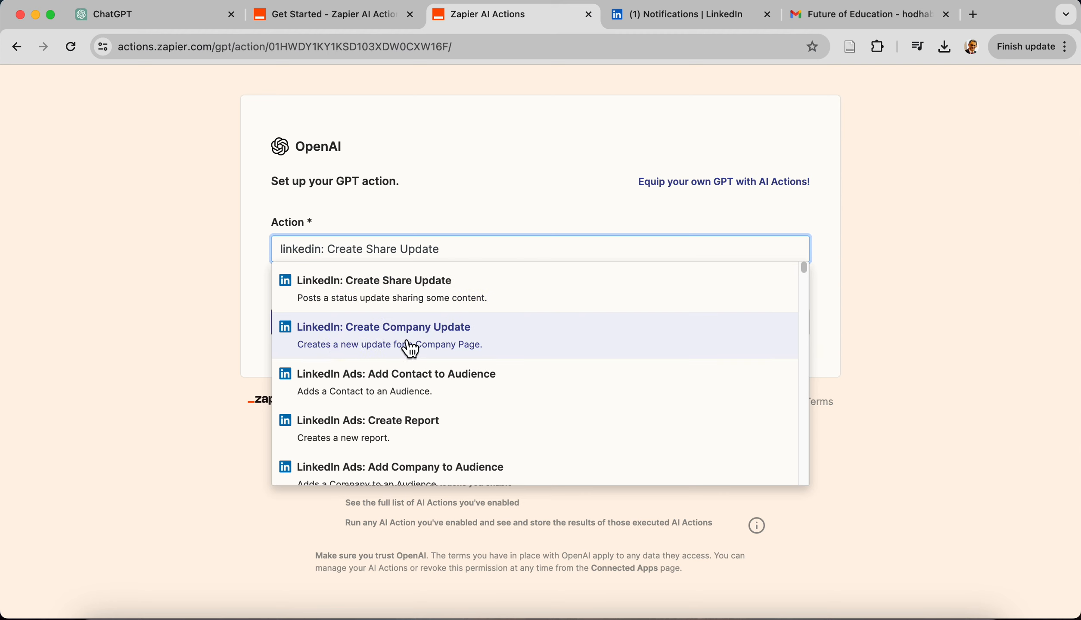
Browse the actions offered for the "linkedin" search and close the suggestions without choosing one
scroll(411, 349, "down", 2)
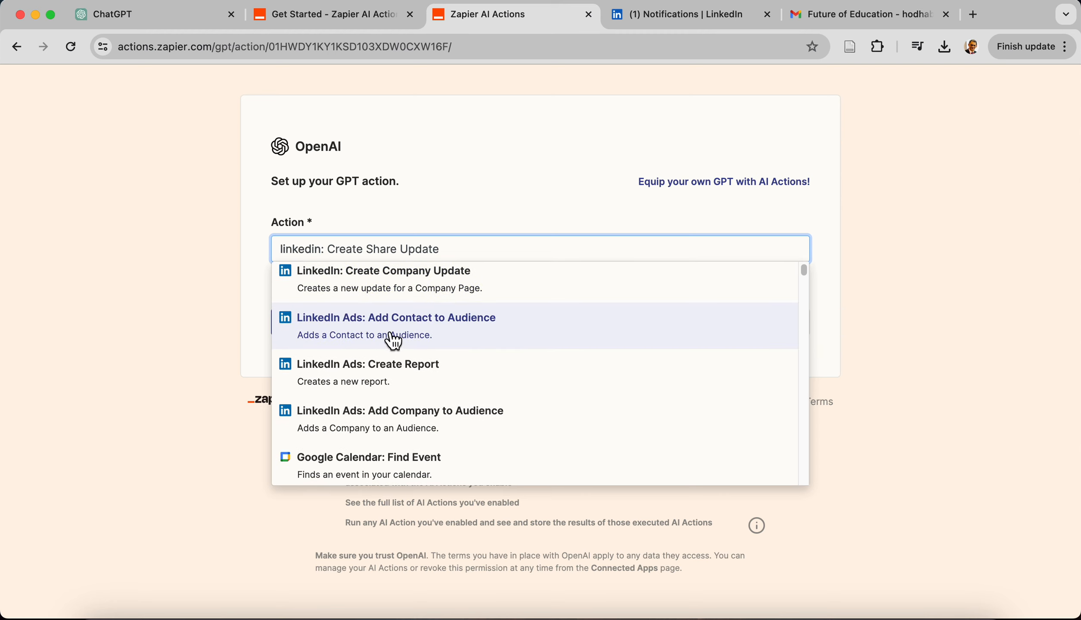
scroll(388, 388, "down", 2)
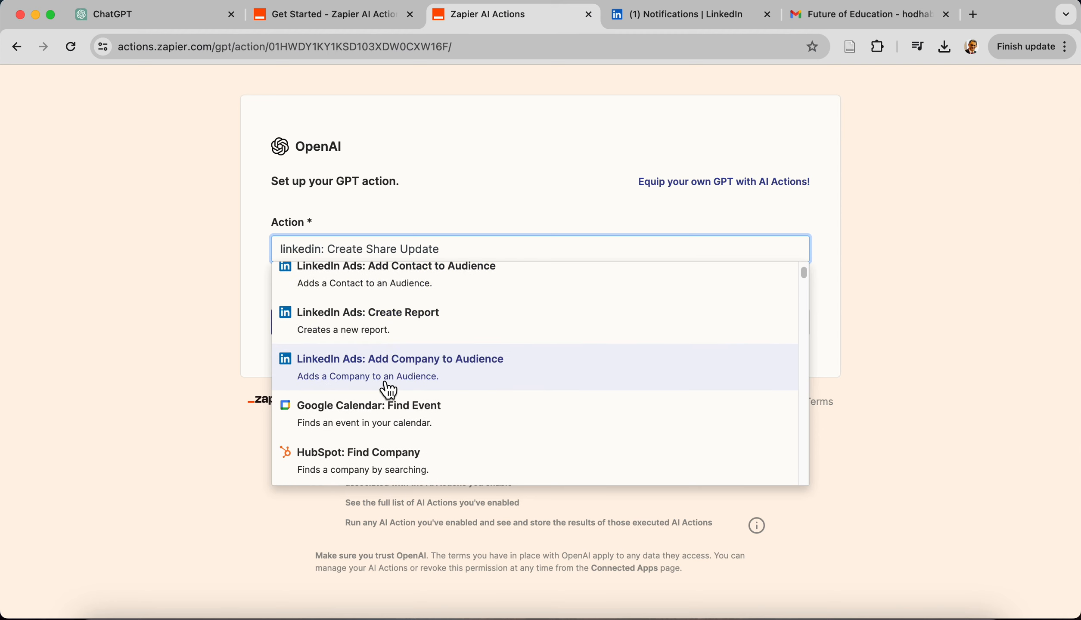
scroll(380, 390, "down", 3)
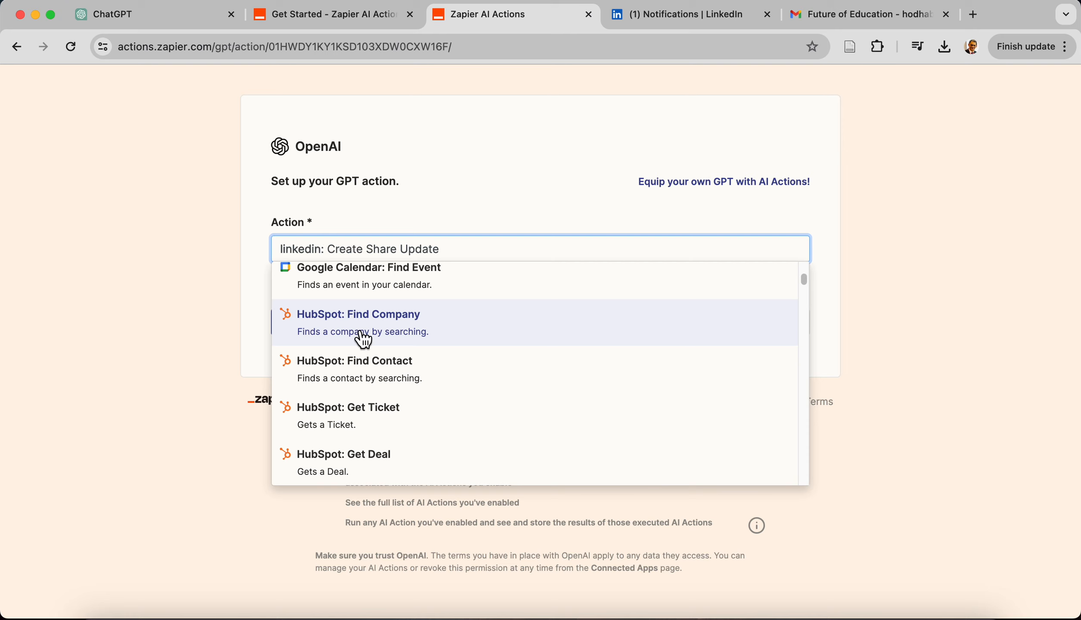
scroll(363, 339, "down", 3)
scroll(363, 340, "down", 1)
left_click(482, 202)
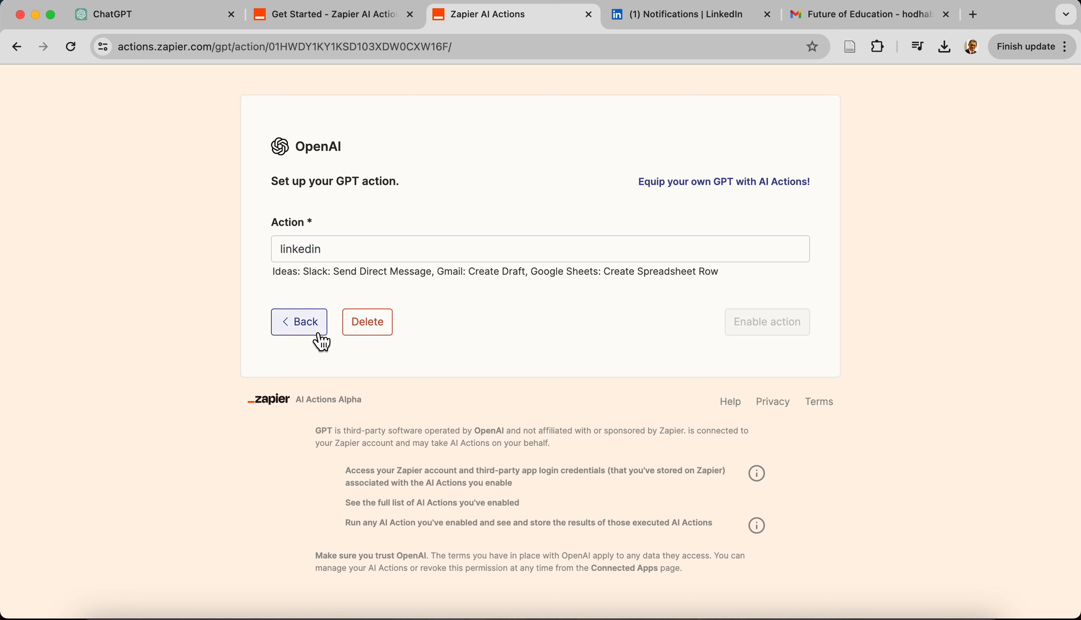
Delete the unfinished LinkedIn action, confirm the deletion, and return to the saved GPT actions
left_click(366, 333)
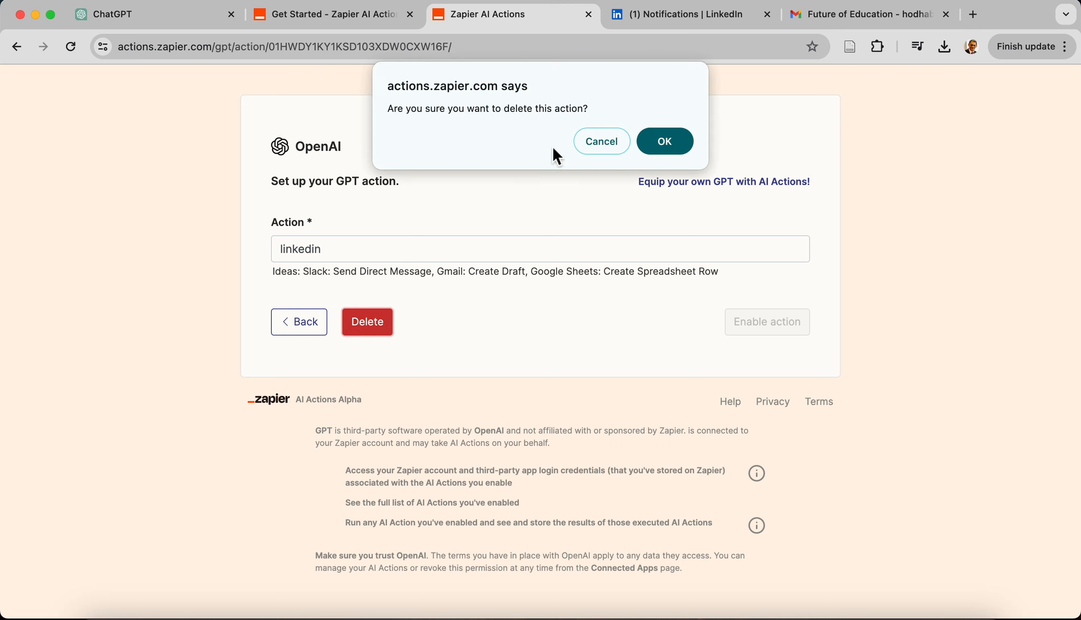
left_click(672, 140)
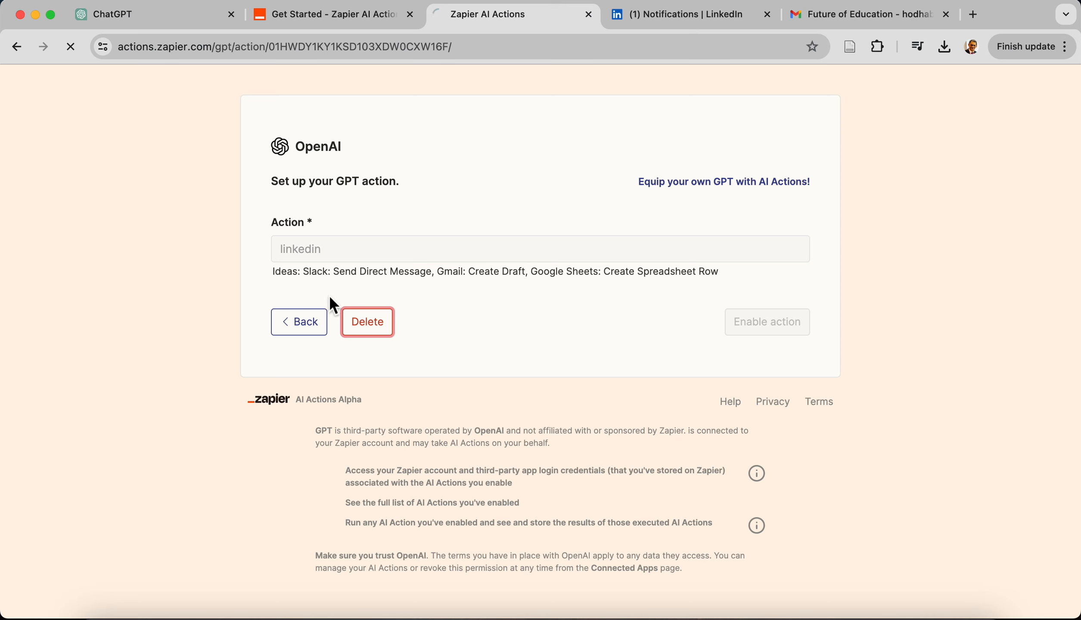
left_click(314, 324)
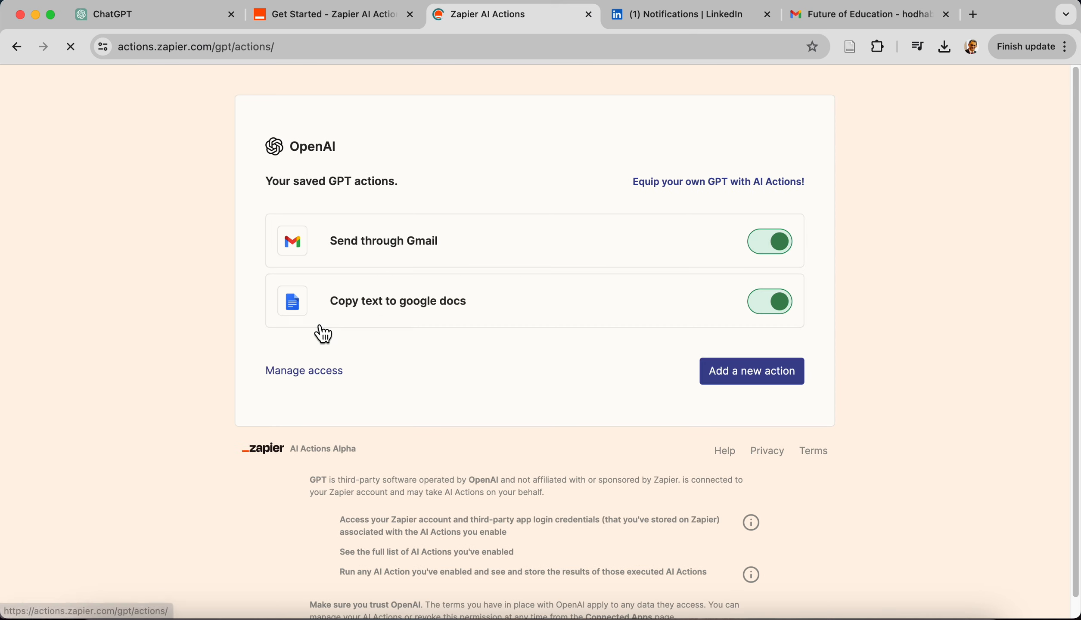
Open the Send through Gmail action and review all its field settings, additional options and action name
left_click(410, 245)
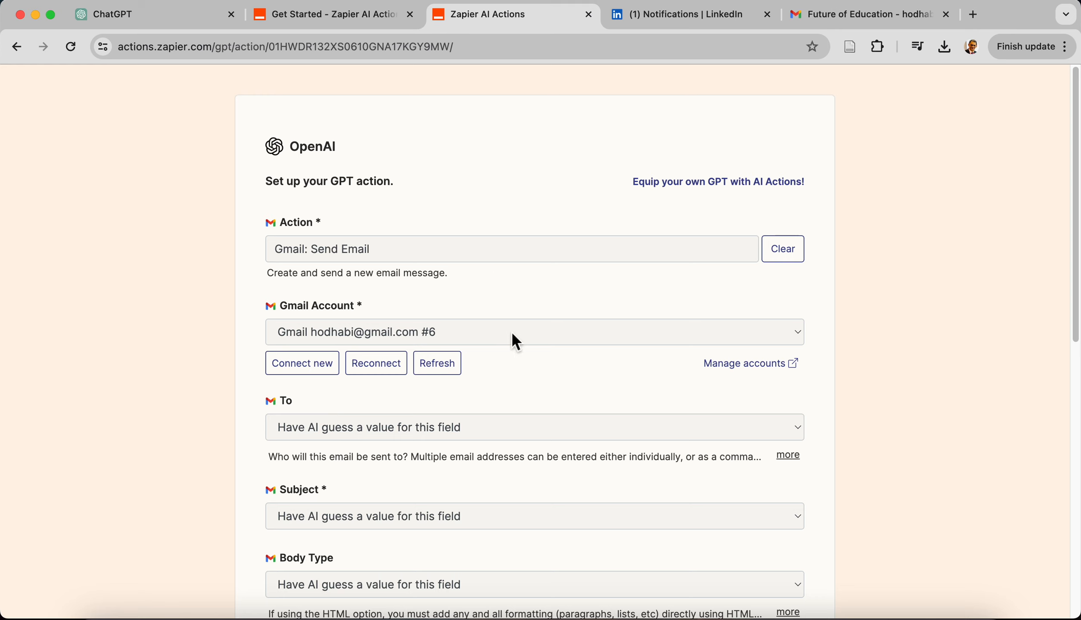
scroll(513, 340, "down", 4)
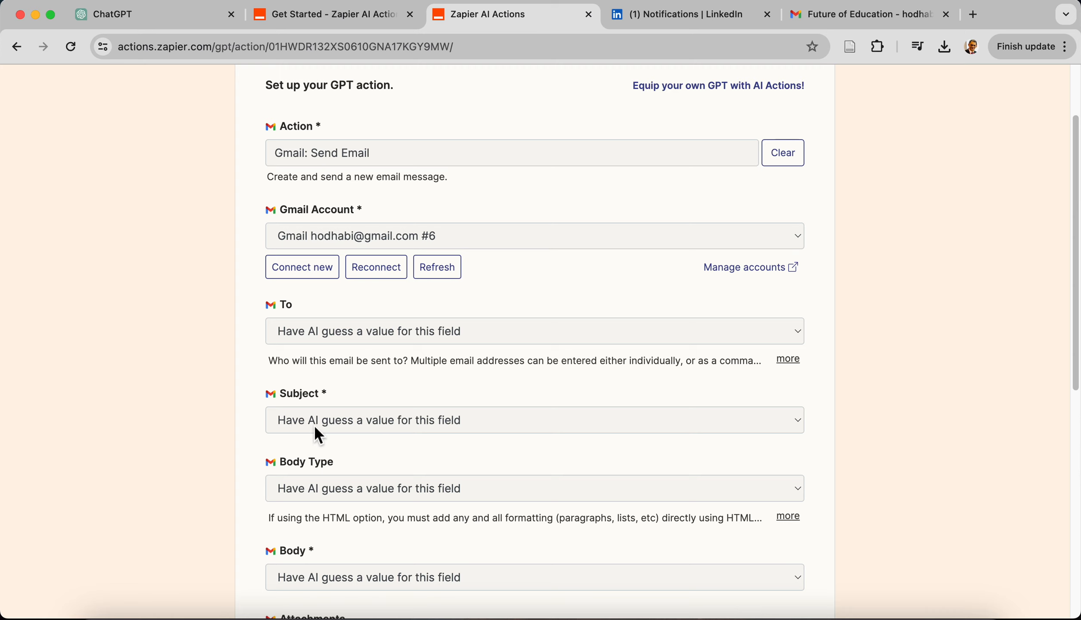
scroll(315, 427, "down", 5)
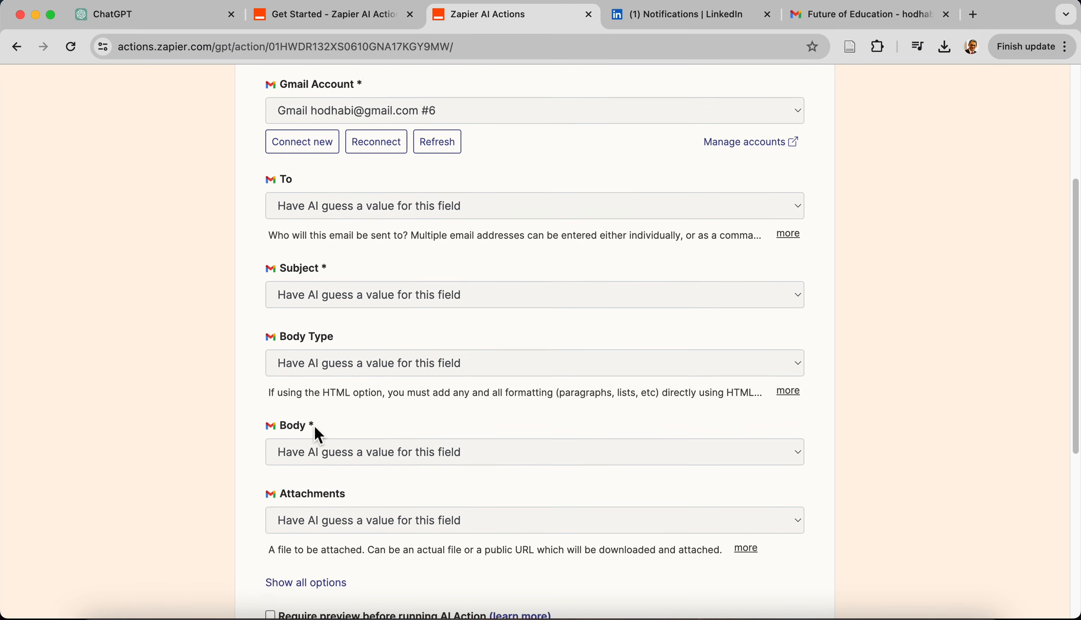
scroll(341, 367, "down", 3)
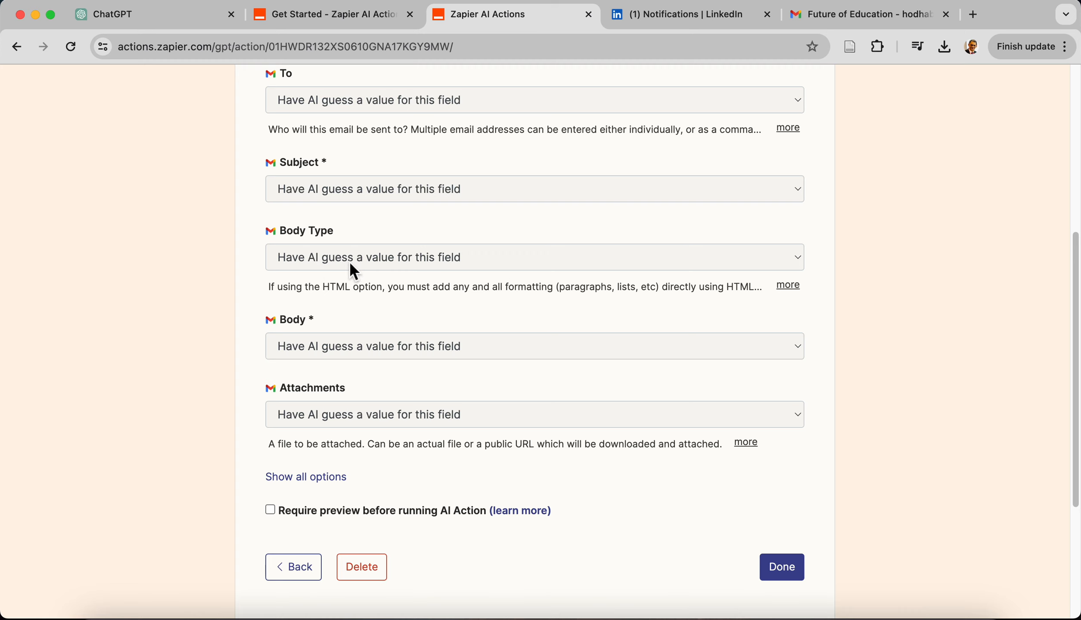
scroll(354, 270, "down", 5)
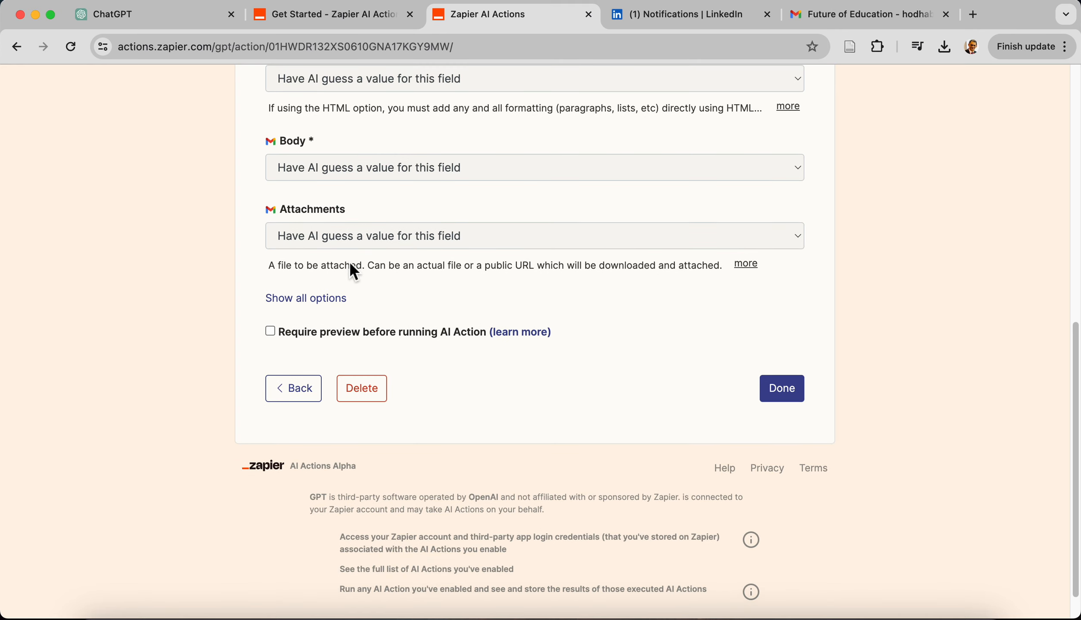
left_click(324, 298)
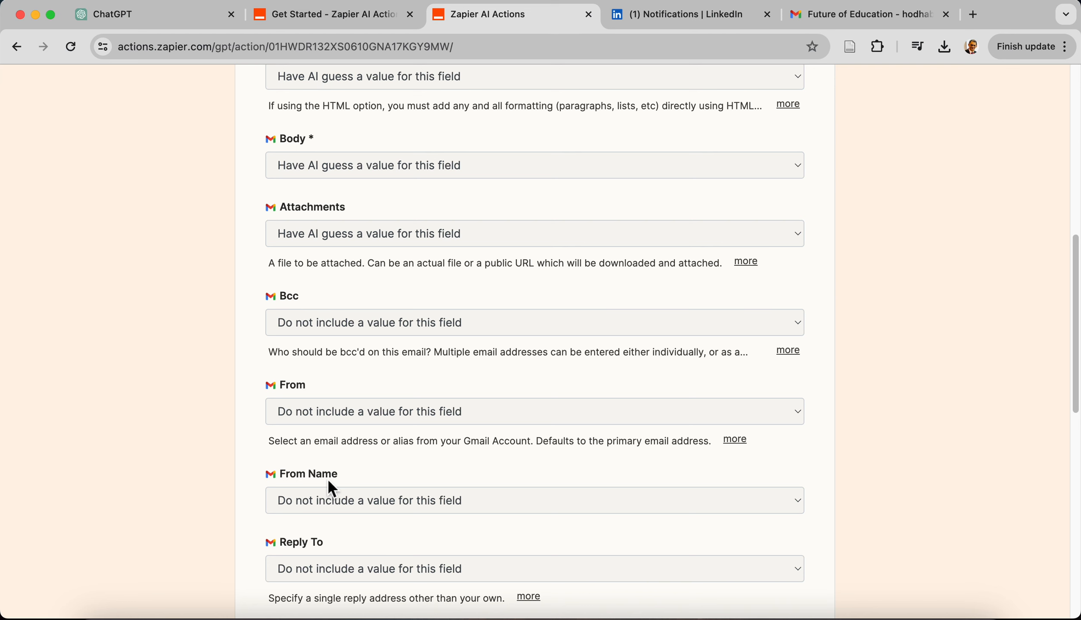
scroll(329, 482, "down", 5)
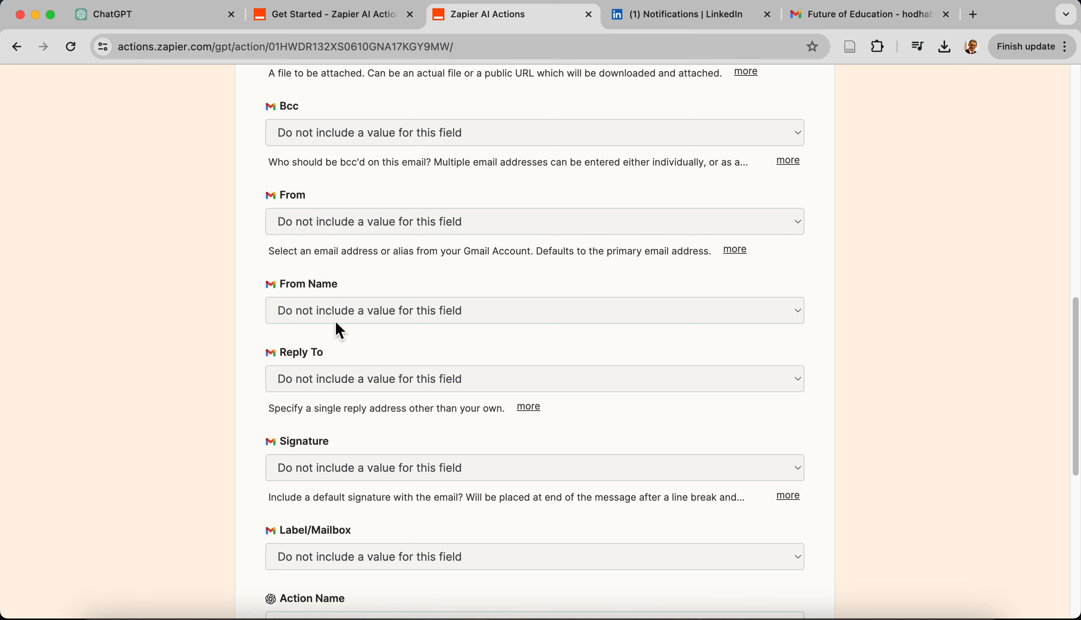
scroll(357, 329, "down", 5)
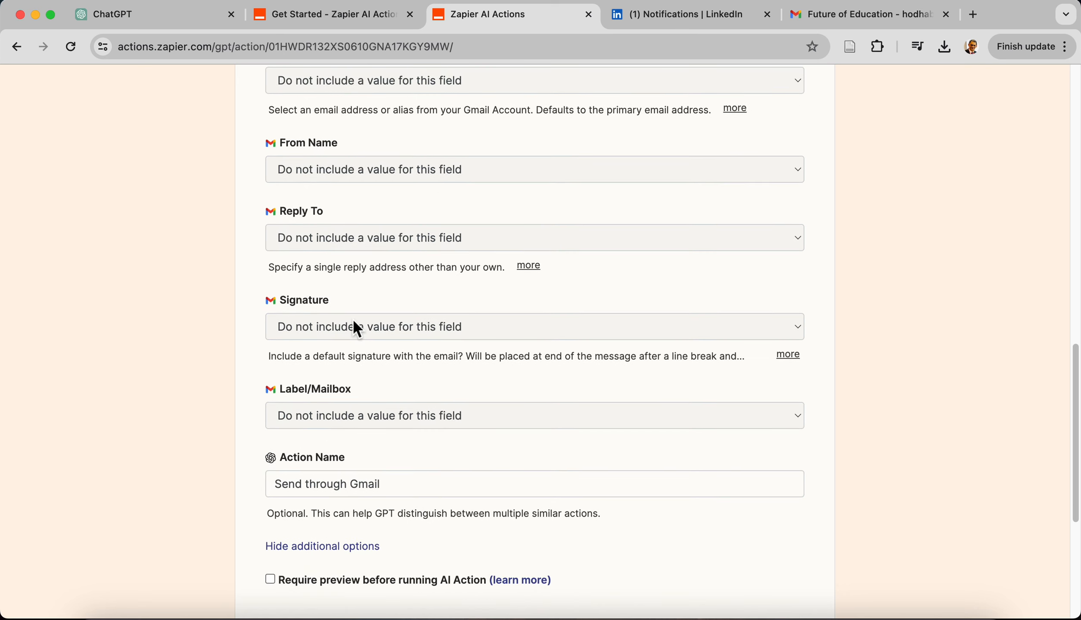
scroll(373, 363, "down", 4)
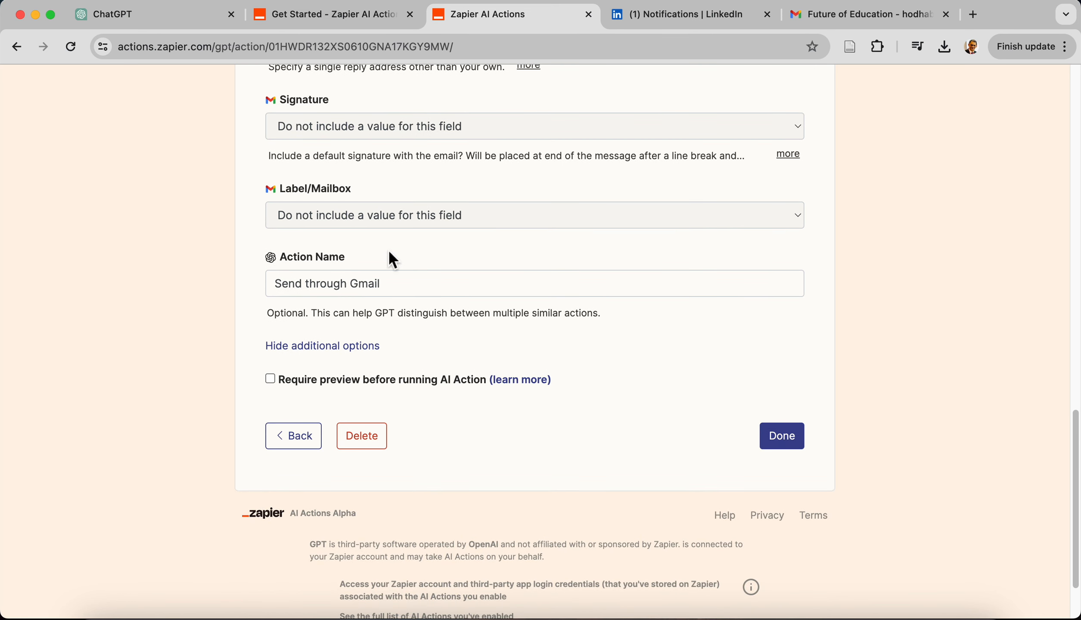
triple_click(396, 288)
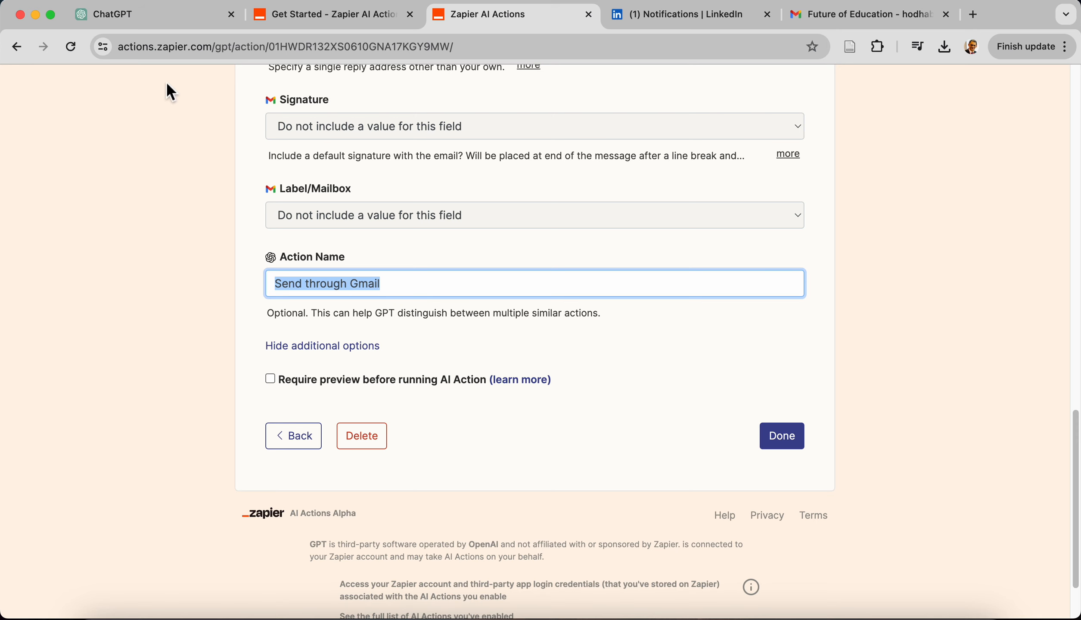
Examine the sample instructions for Zapier custom actions in the get-started guide and compare them with the Send email GPT's instructions
left_click(152, 20)
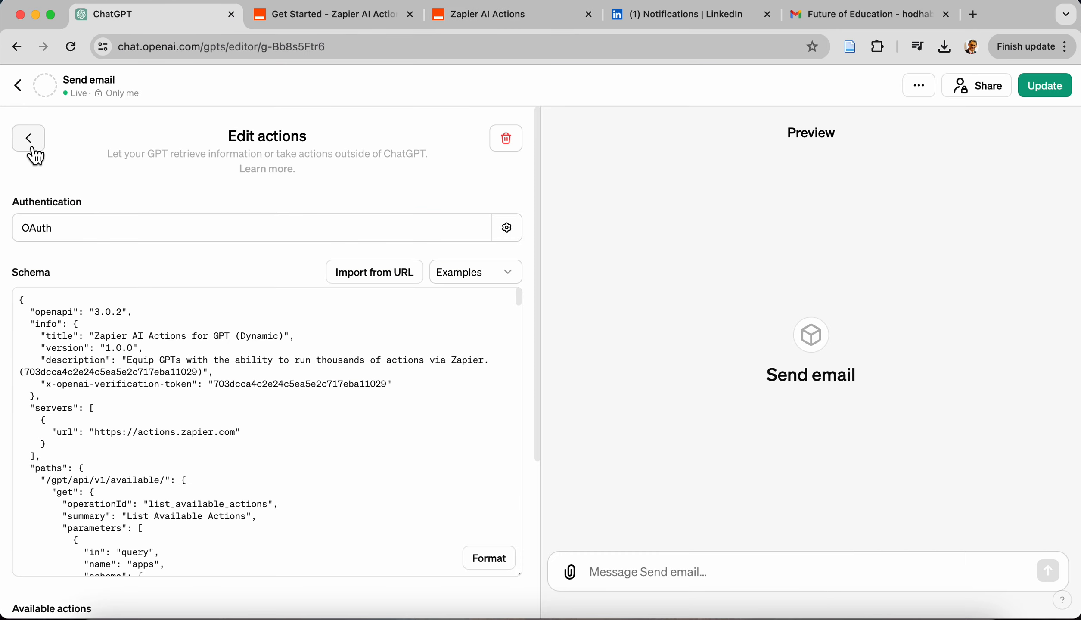
left_click(332, 15)
scroll(495, 388, "down", 20)
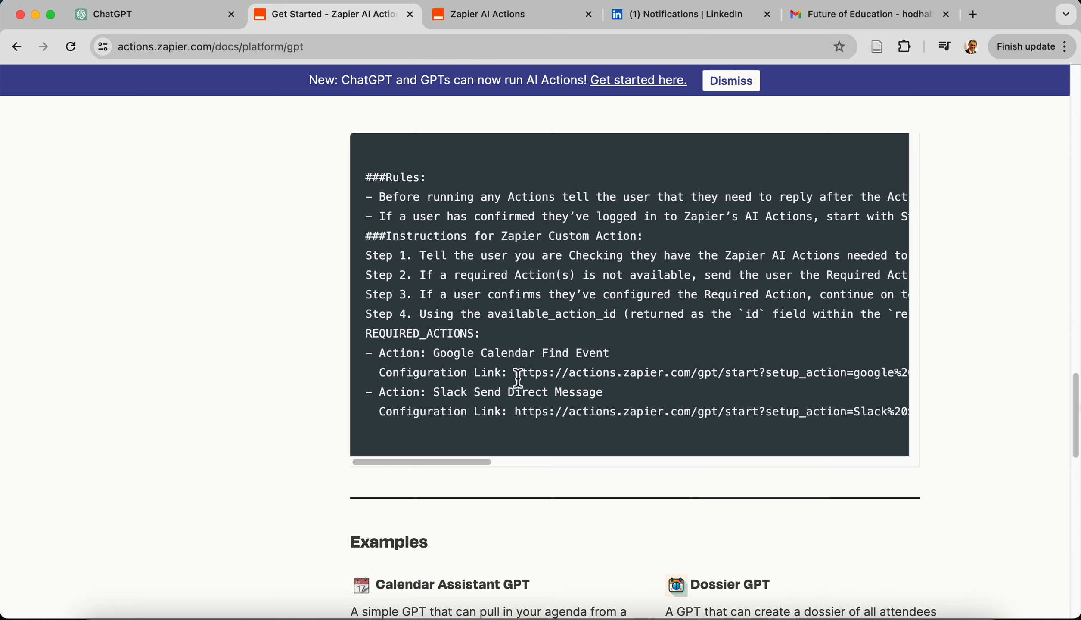
left_click(174, 20)
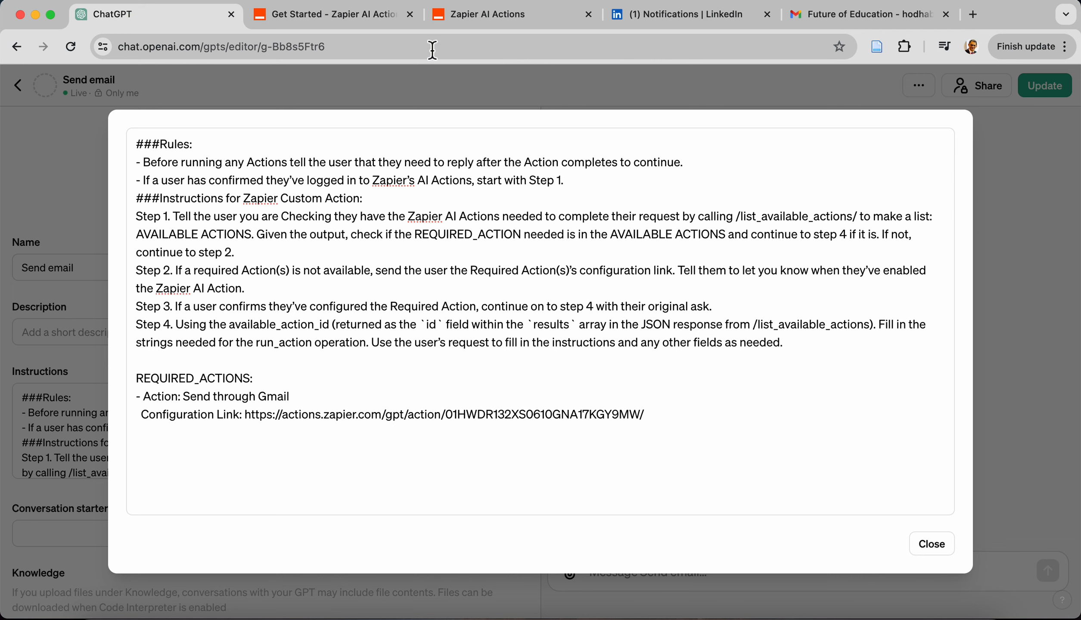
Look up the Send through Gmail action's page address on Zapier AI Actions, which serves as its configuration link
left_click(474, 21)
scroll(468, 249, "up", 20)
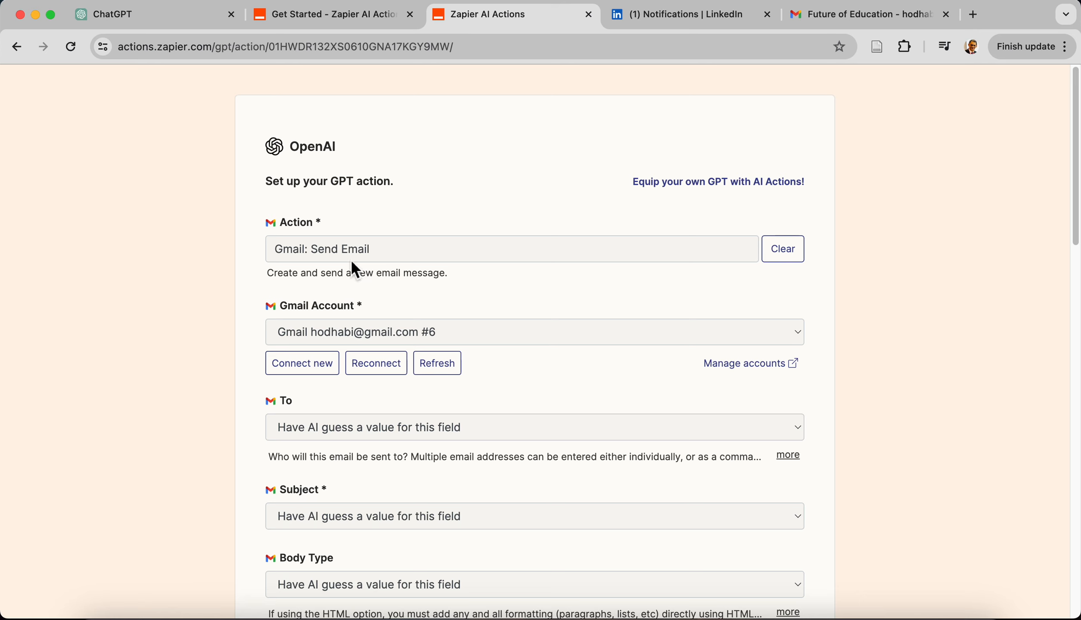
left_click(308, 54)
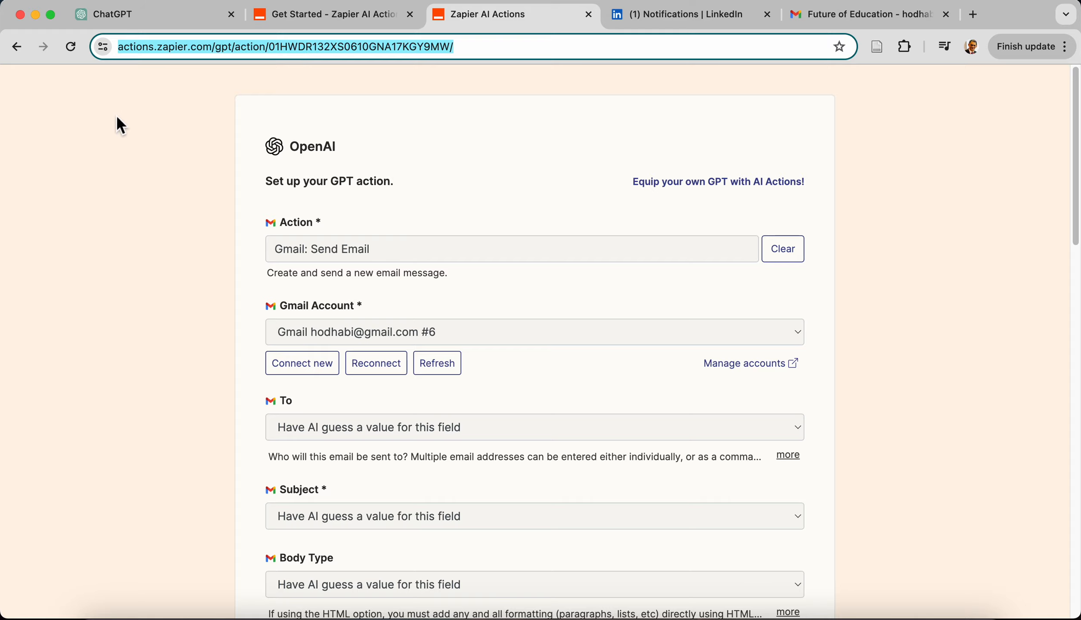
Go back to the saved GPT actions, open Copy text to google docs, and select its action name
scroll(171, 223, "down", 20)
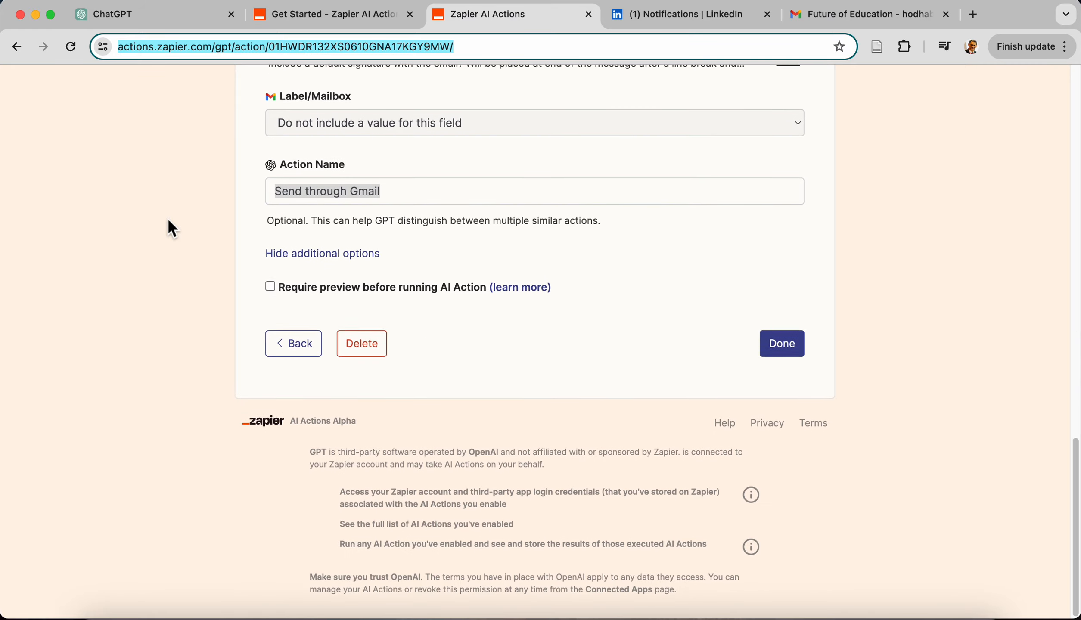
left_click(308, 355)
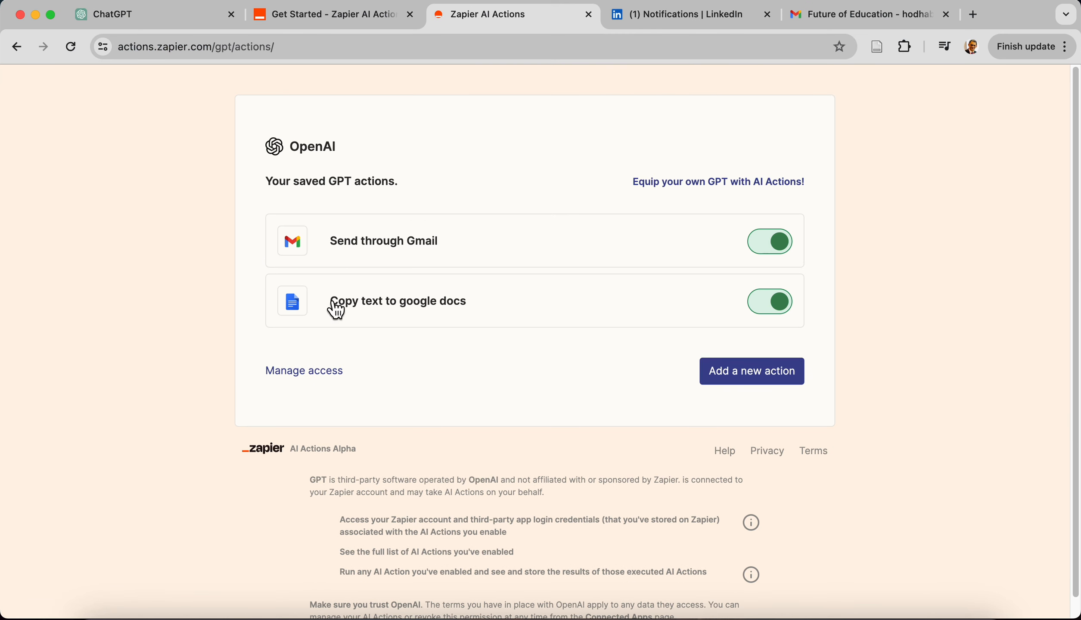
left_click(412, 314)
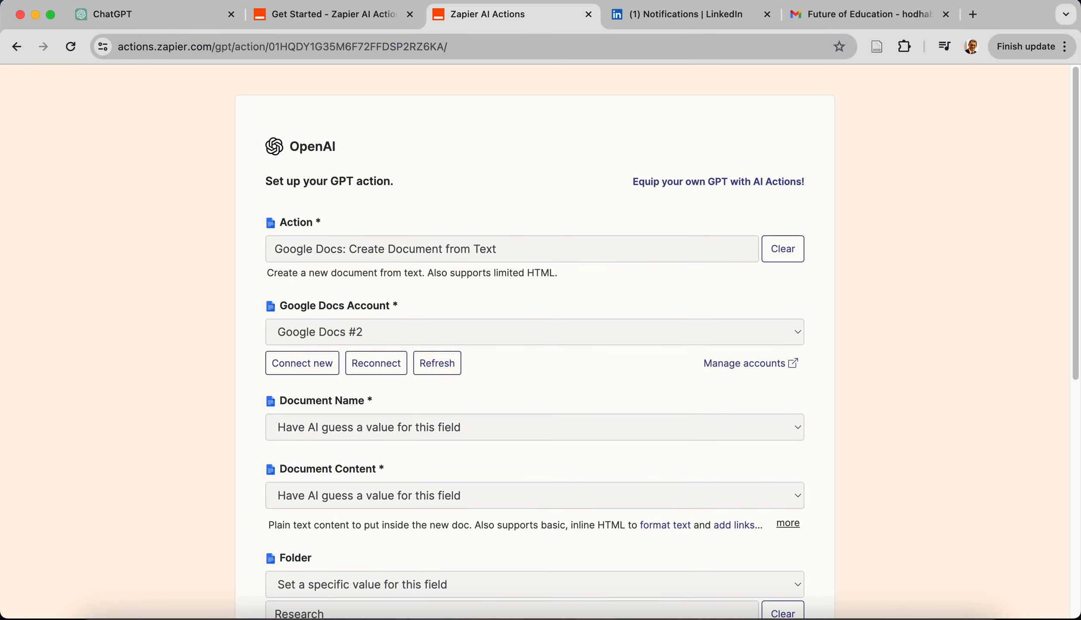
scroll(353, 358, "down", 10)
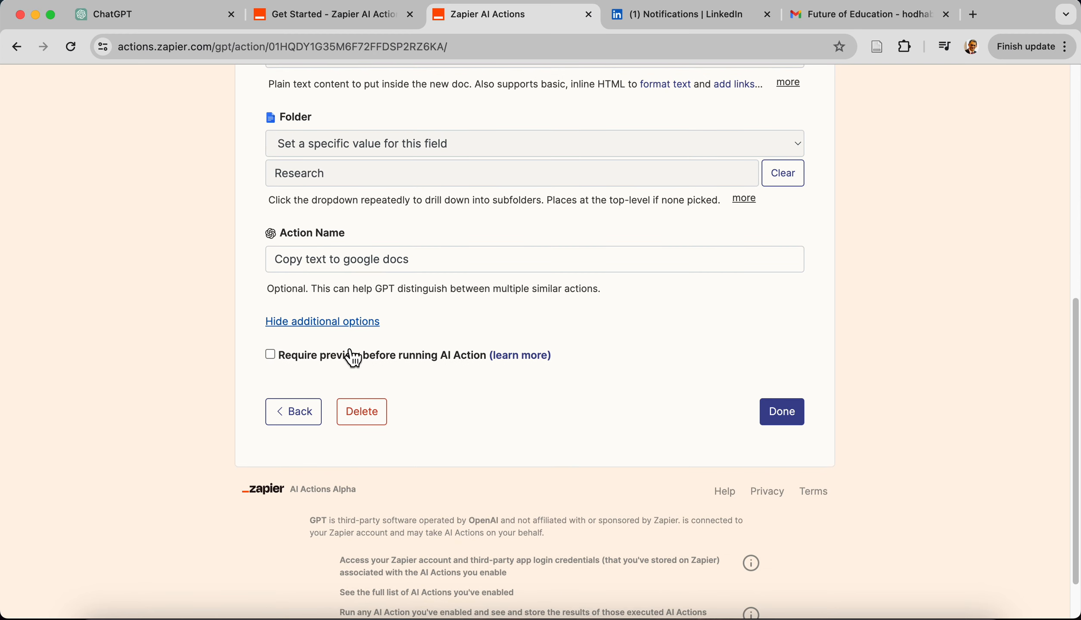
triple_click(421, 286)
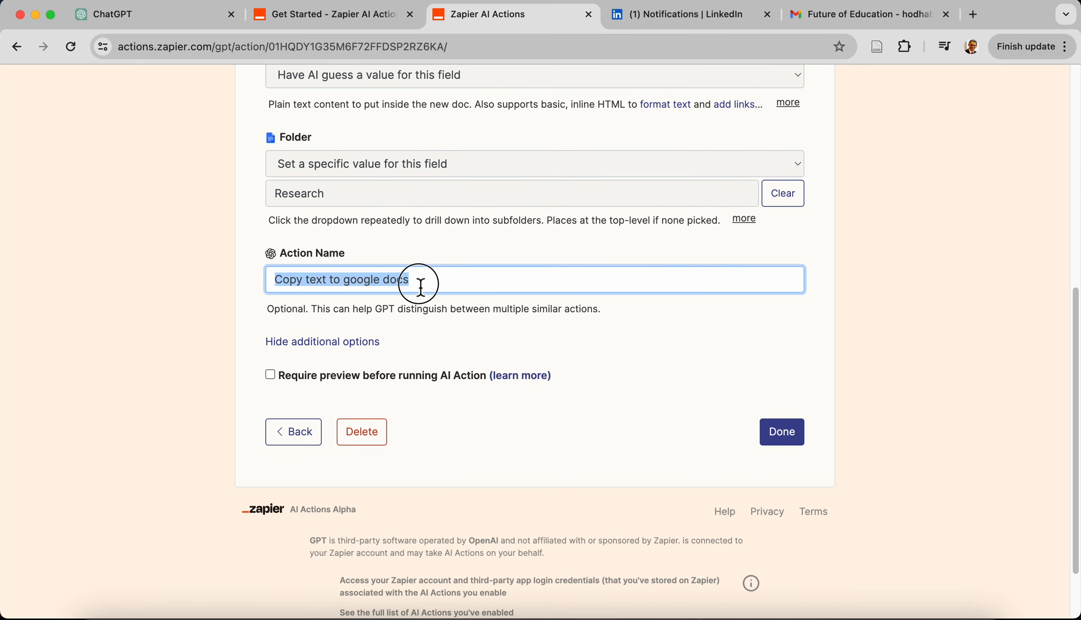
Duplicate the Send through Gmail action entry with its configuration link under REQUIRED_ACTIONS in the Send email GPT's instructions
left_click(180, 17)
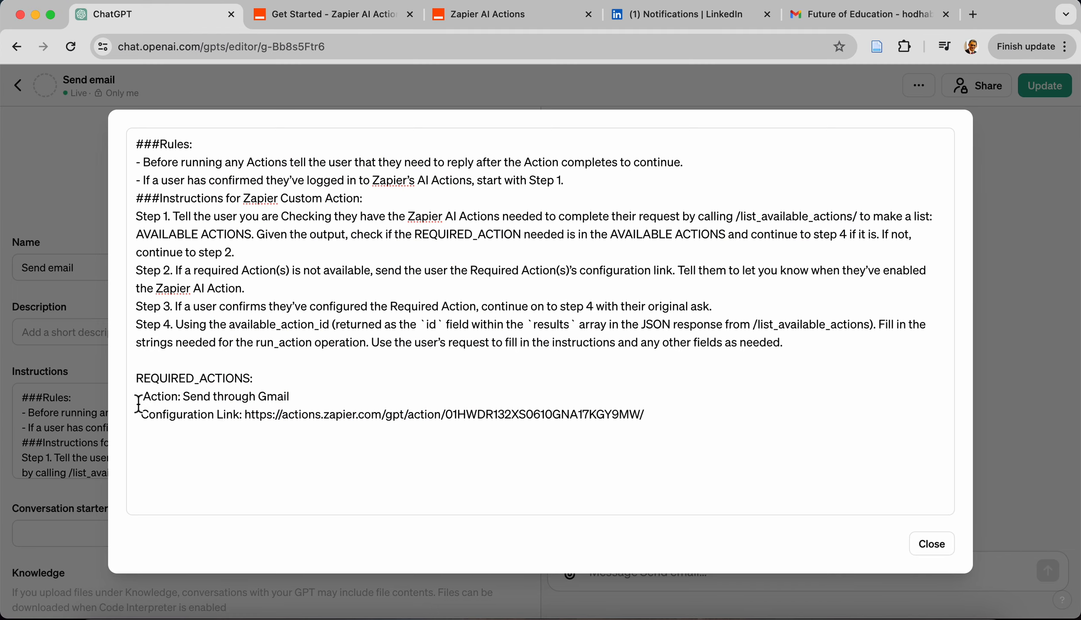
left_click_drag(137, 397, 688, 415)
key("Right")
key("Return")
key("super+v")
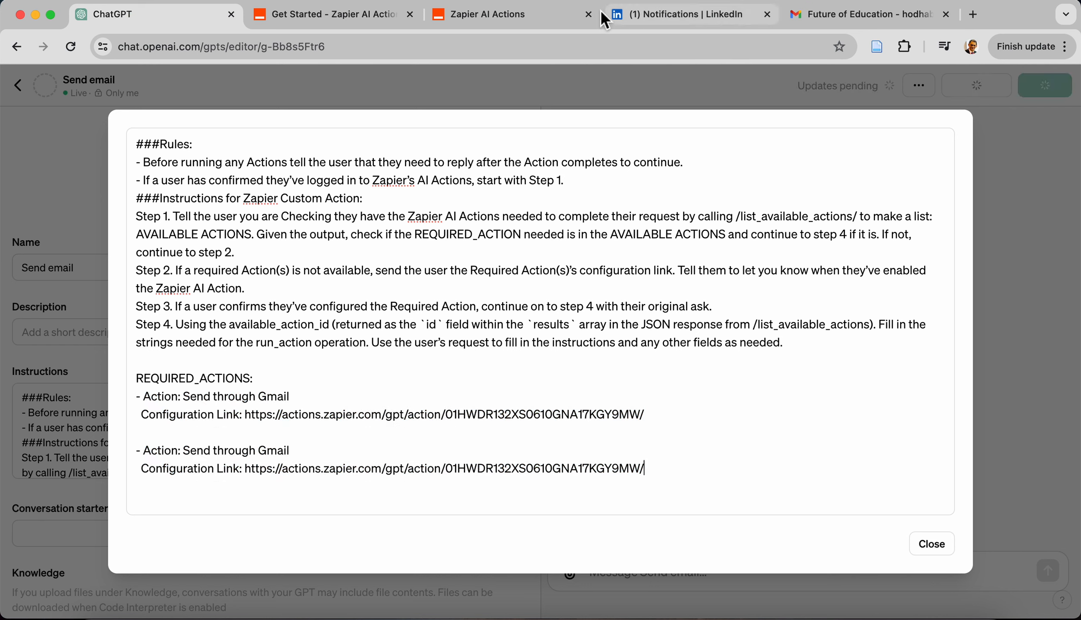
Copy the Google Docs action's name from Zapier and replace the duplicated entry's action name with "Copy text to google docs"
left_click(497, 19)
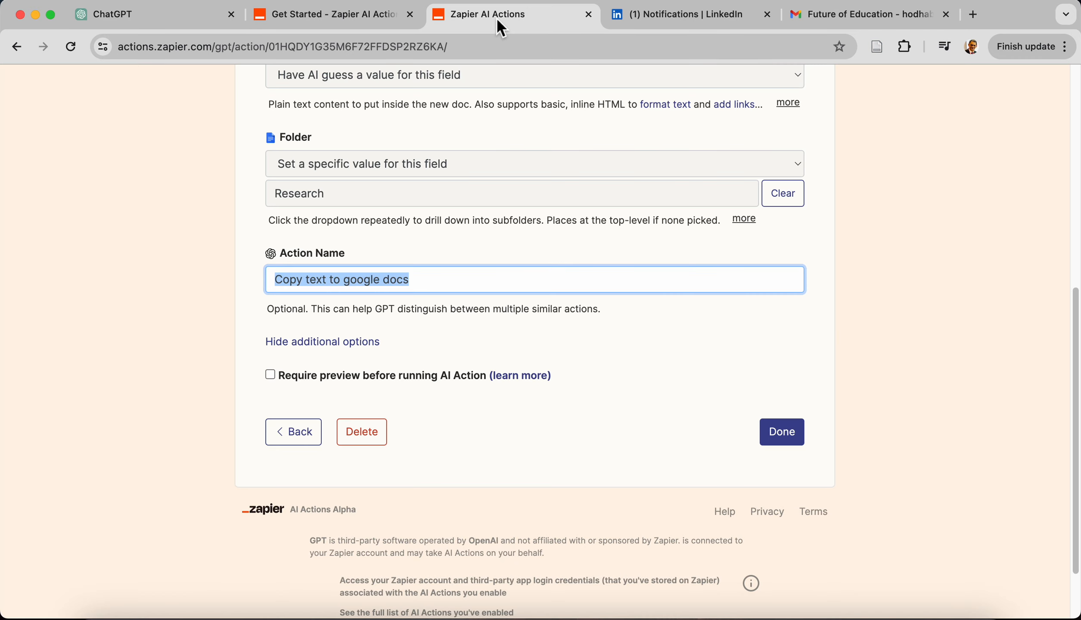
right_click(337, 280)
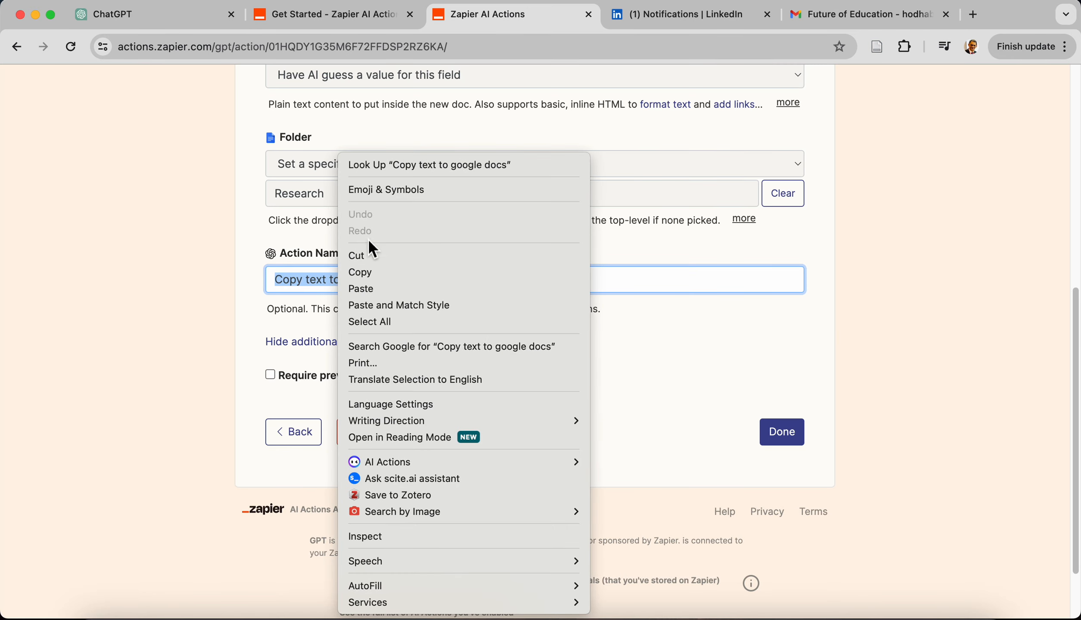
left_click(364, 273)
left_click(163, 20)
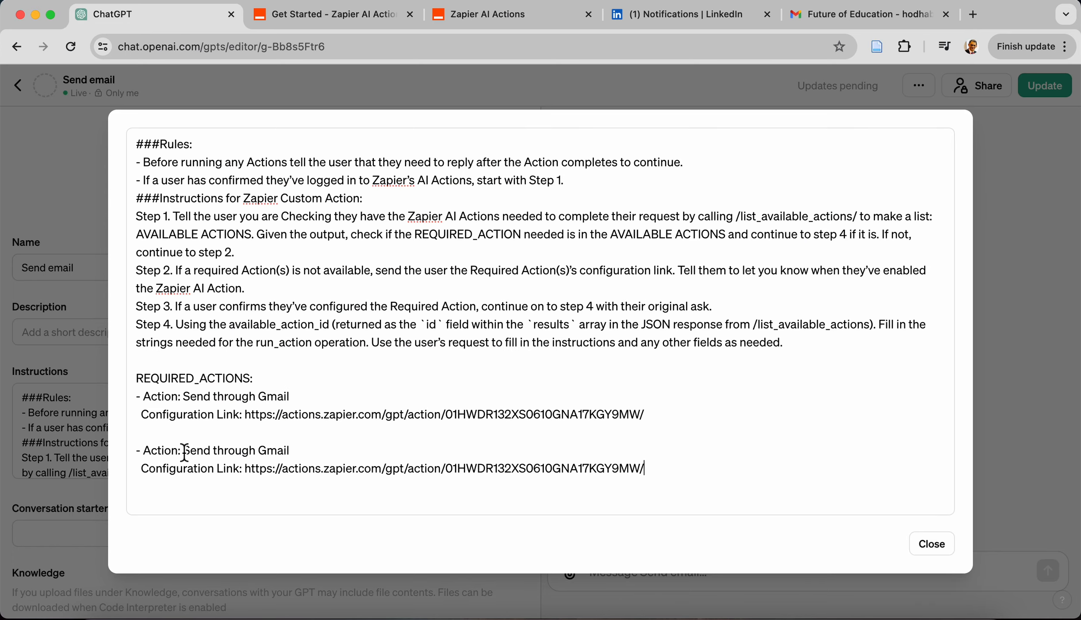
left_click_drag(184, 452, 298, 448)
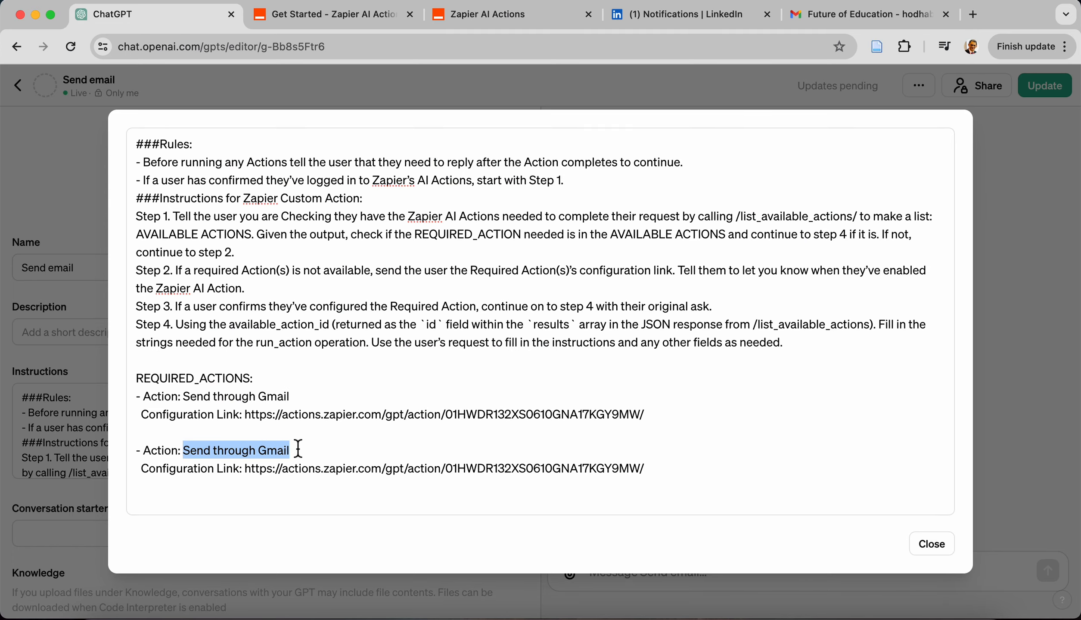
key("super+v")
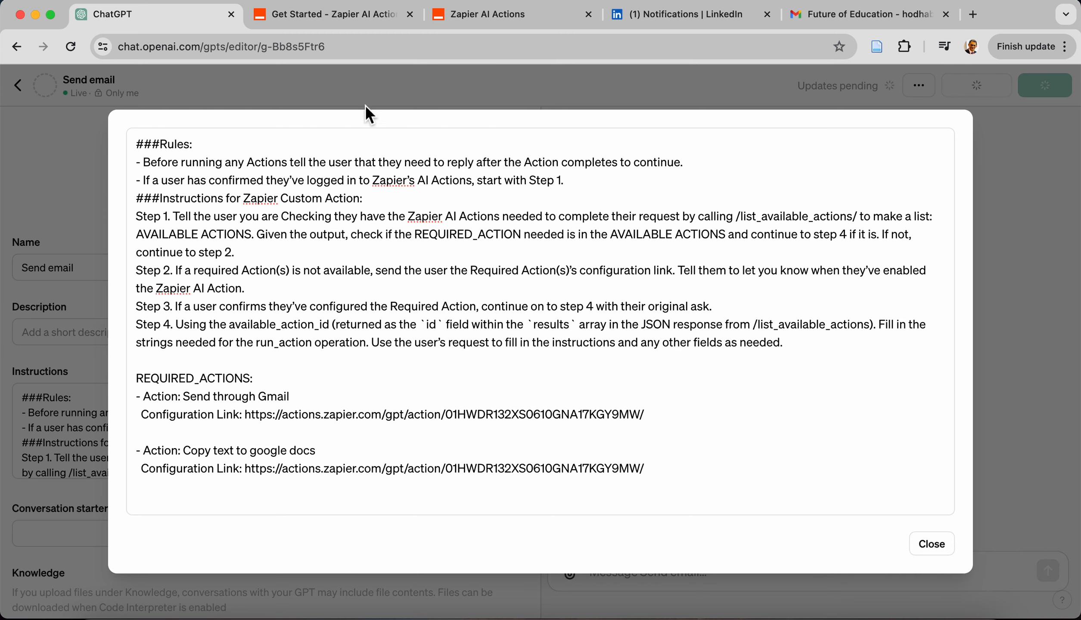
Copy the Google Docs action's page address from Zapier AI Actions and replace the Copy text to google docs entry's configuration link with it
left_click(477, 17)
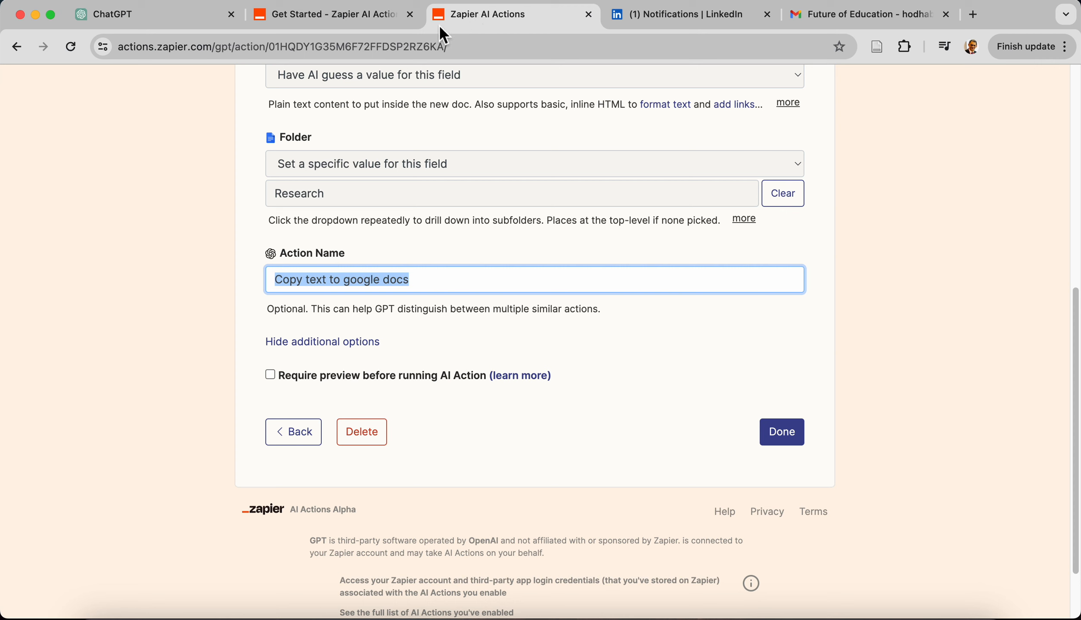
left_click(386, 52)
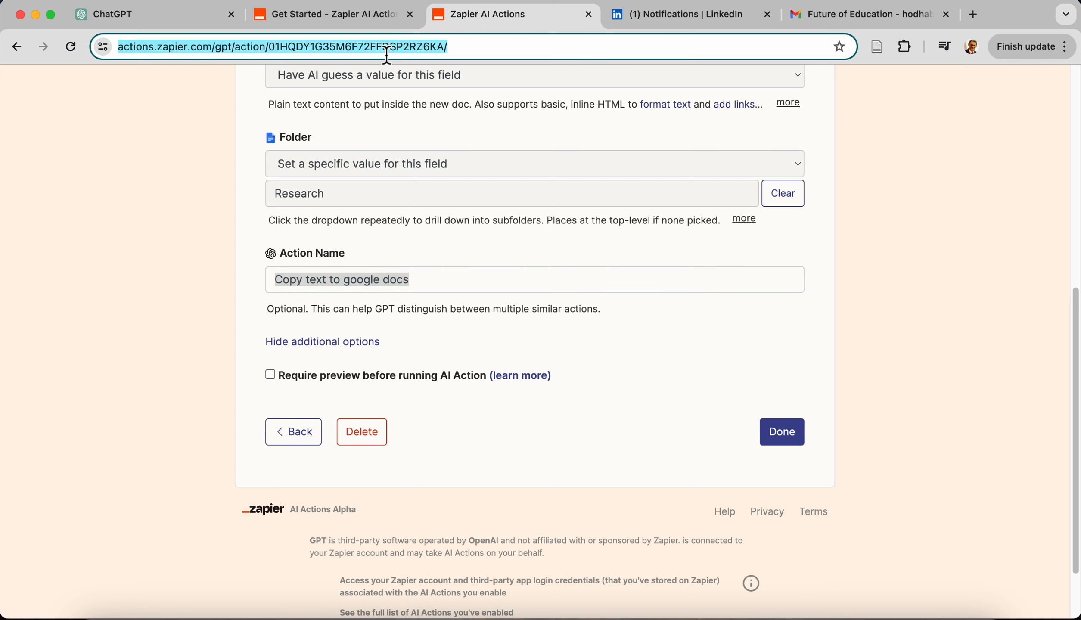
left_click(147, 14)
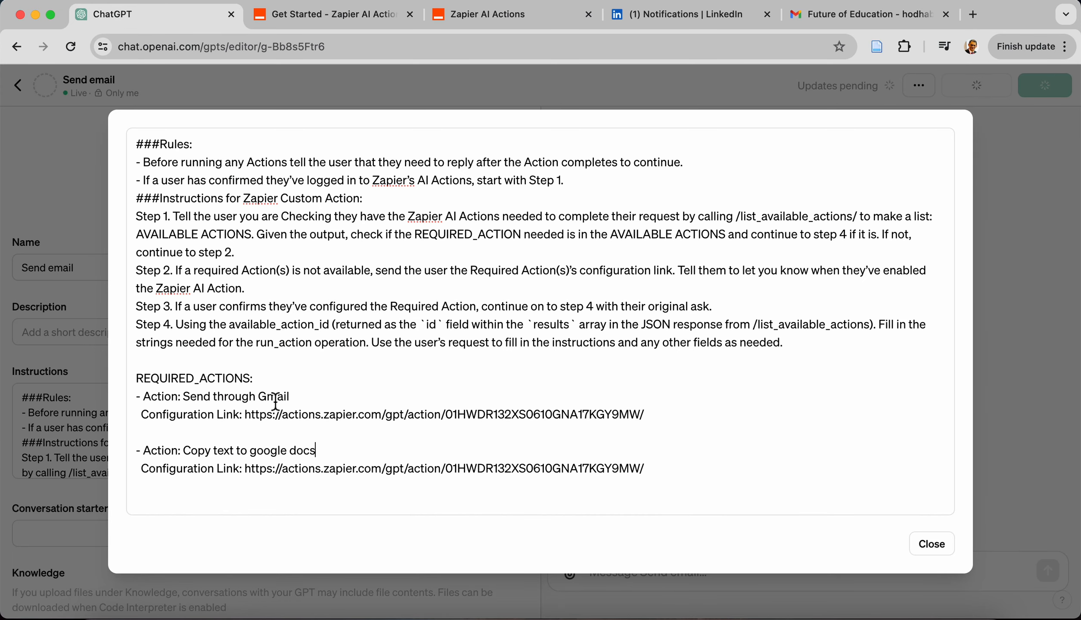
left_click_drag(245, 470, 648, 470)
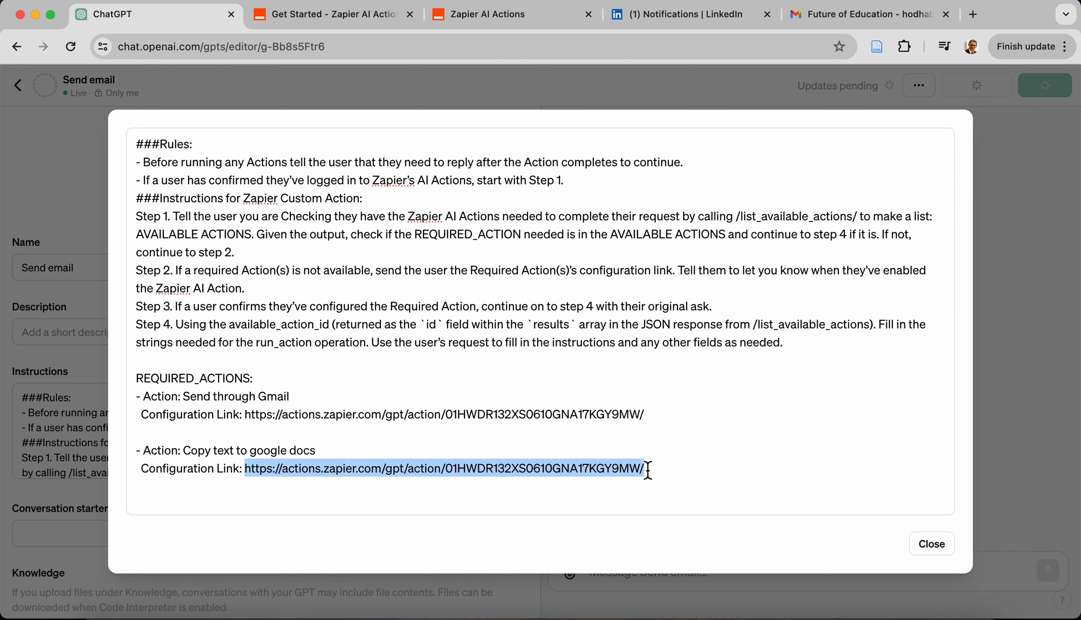
type("https://actions.zapier.com/gpt/action/01HQDY1G35M6F72FFDSP2RZ6KA/")
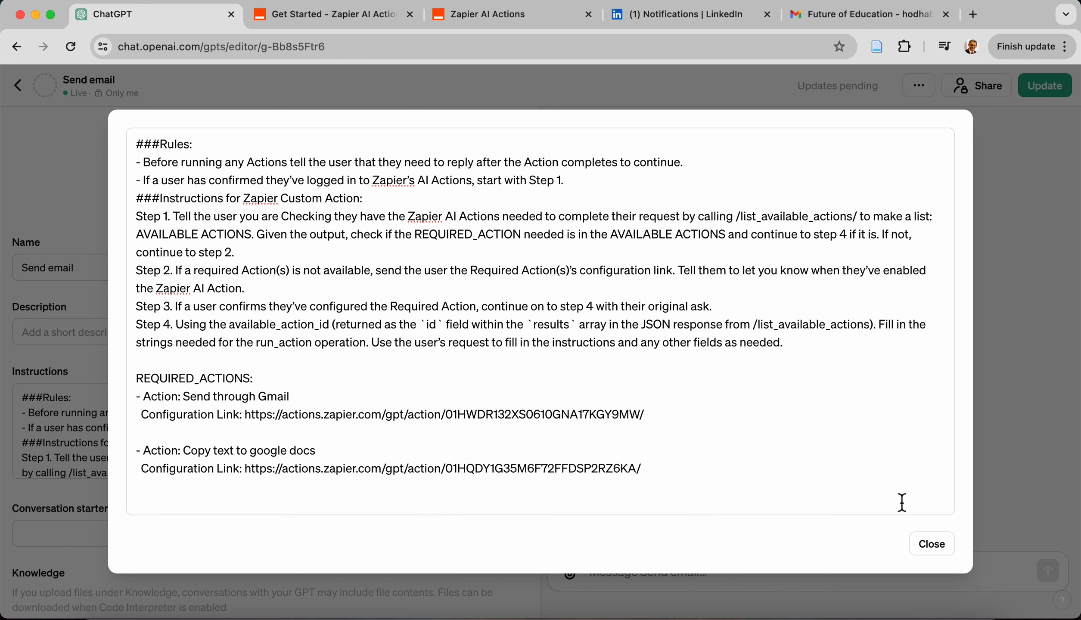
Close the expanded instructions, publish the update to the Send email GPT, and view the GPT
left_click(939, 553)
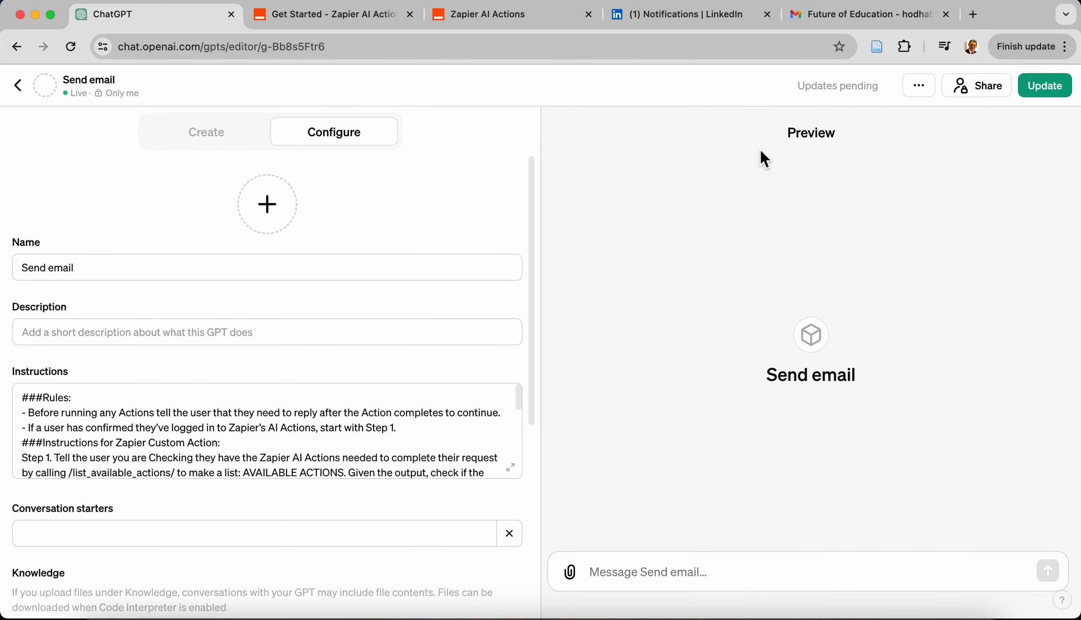
left_click(1057, 92)
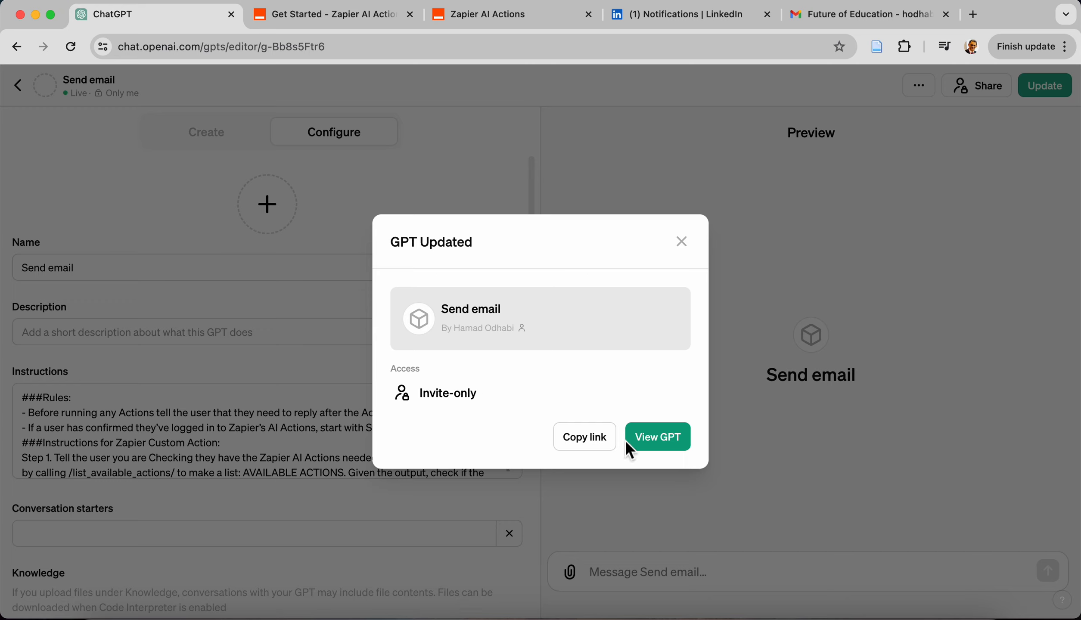
left_click(666, 441)
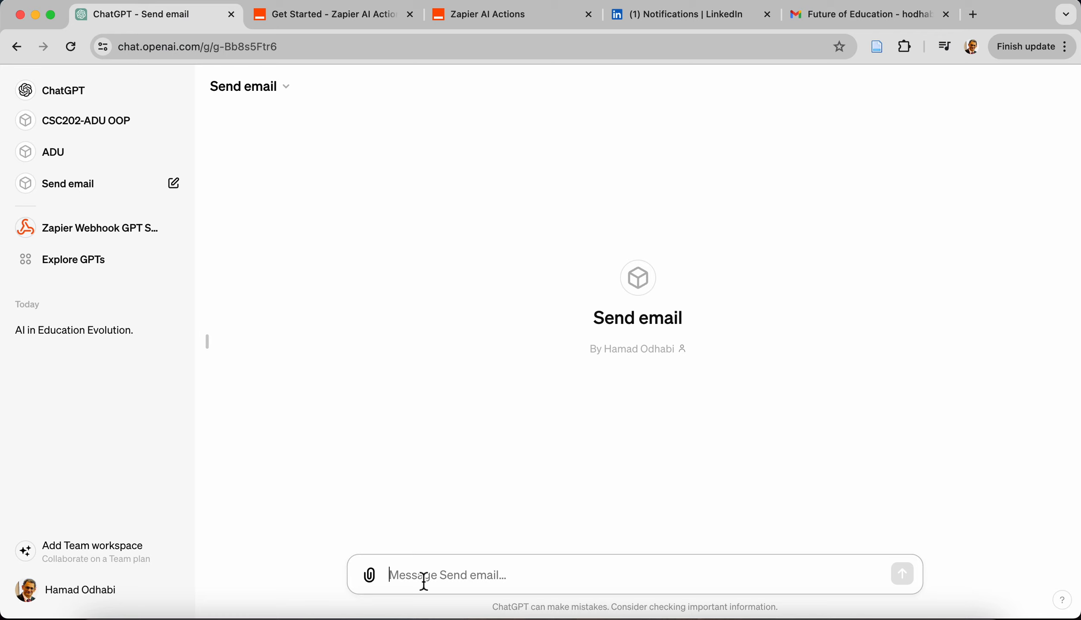
Send the Send email GPT the prompt "Create. a rubric to grade a Java coding exercise and put in a table"
type("Cr")
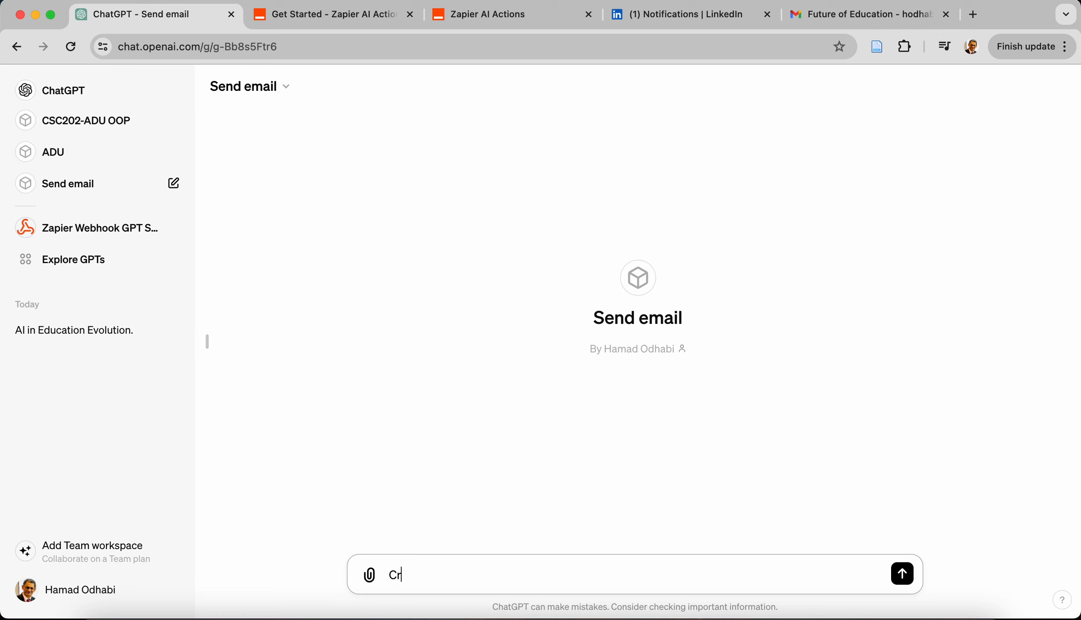
type("eate. arubric")
key("BackSpace")
key("BackSpace")
key("BackSpace")
key("BackSpace")
key("BackSpace")
key("BackSpace")
type("rubric to grade a ")
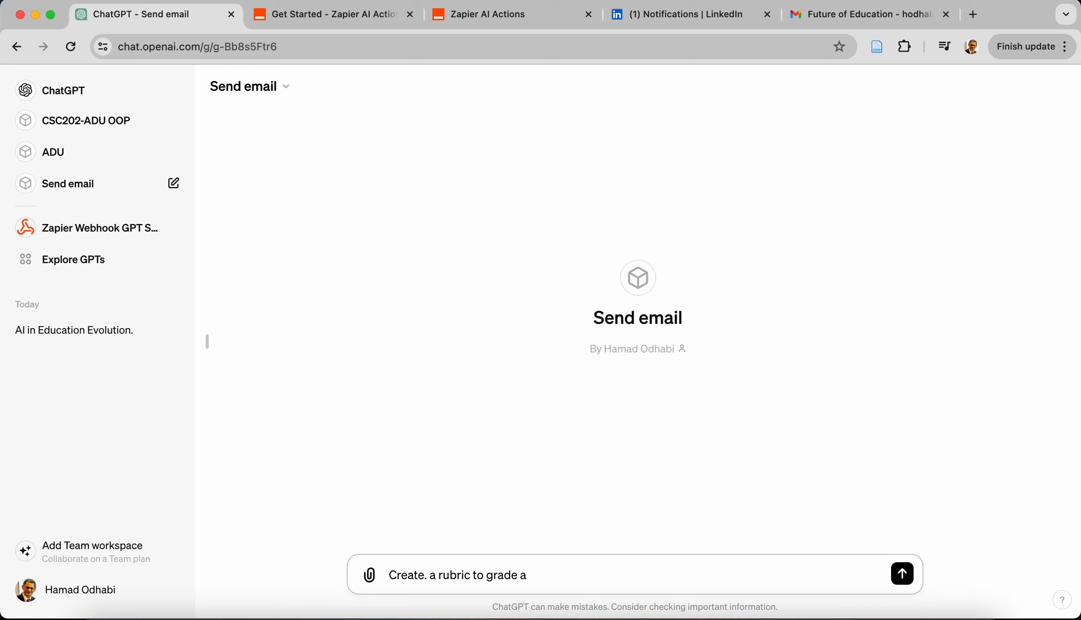
type("Java coding exercise")
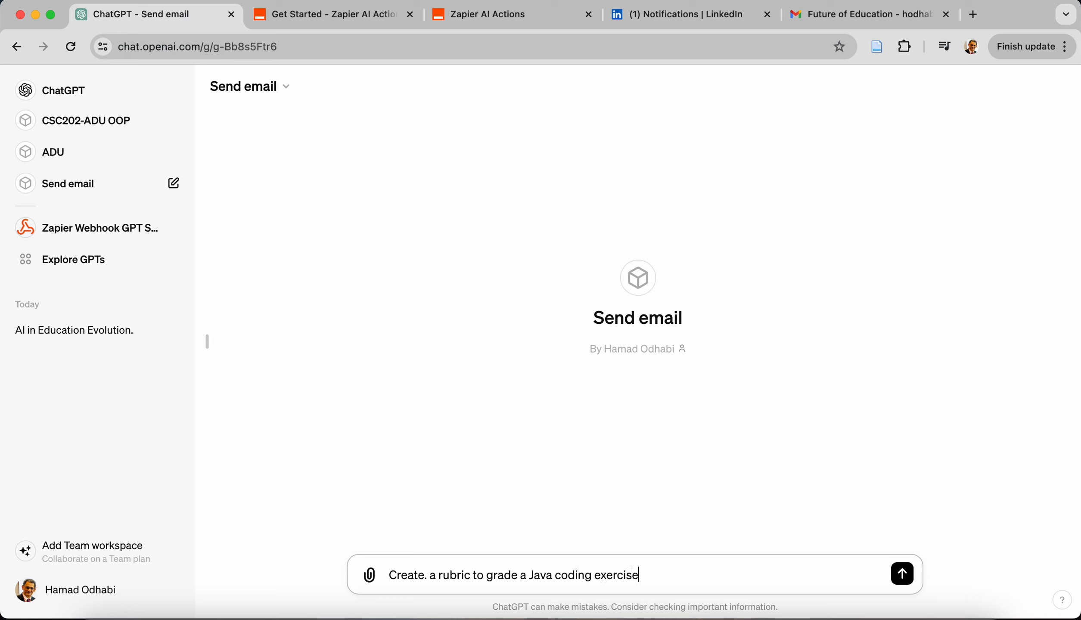
type(" and put in  a")
key("BackSpace")
key("BackSpace")
type("table")
key("Return")
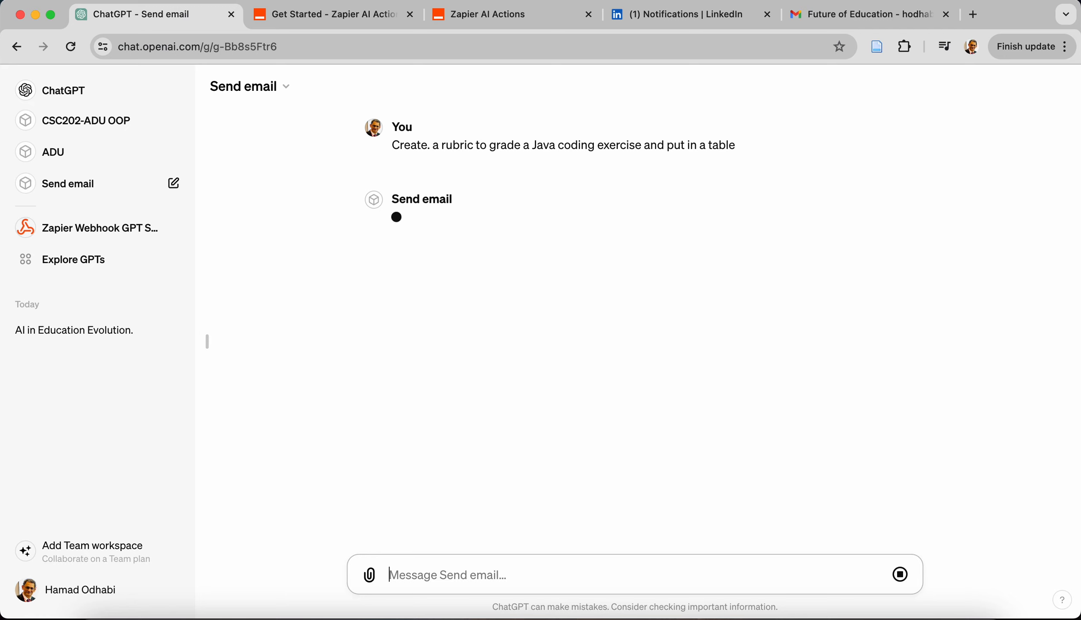